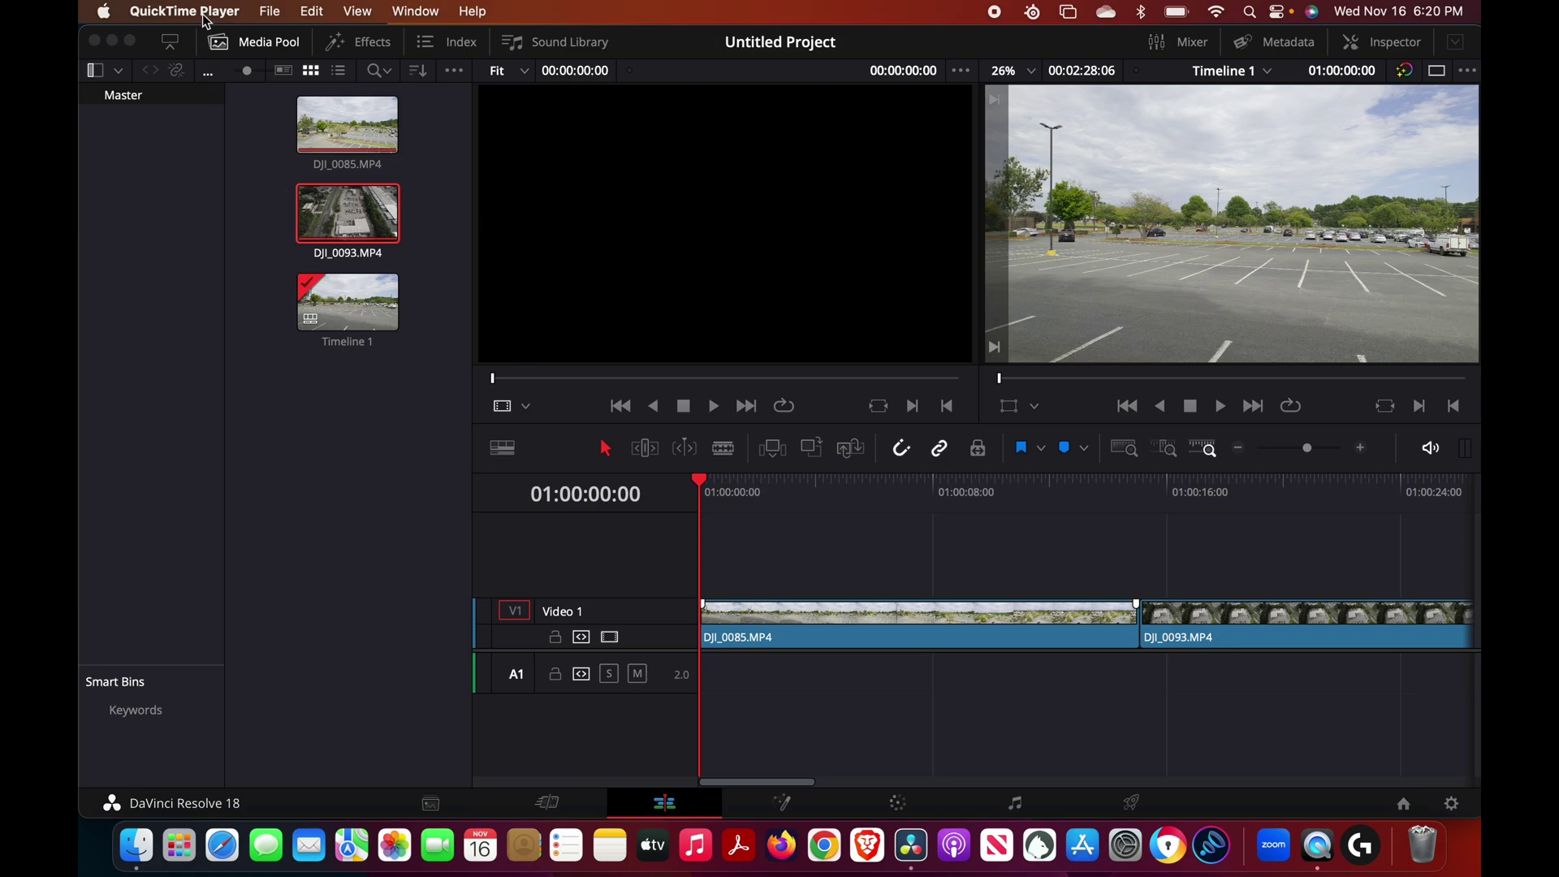
- Keep Razer Seiren V2 Pro as the Input device in Video and Audio I/O preferences and save
click(436, 210)
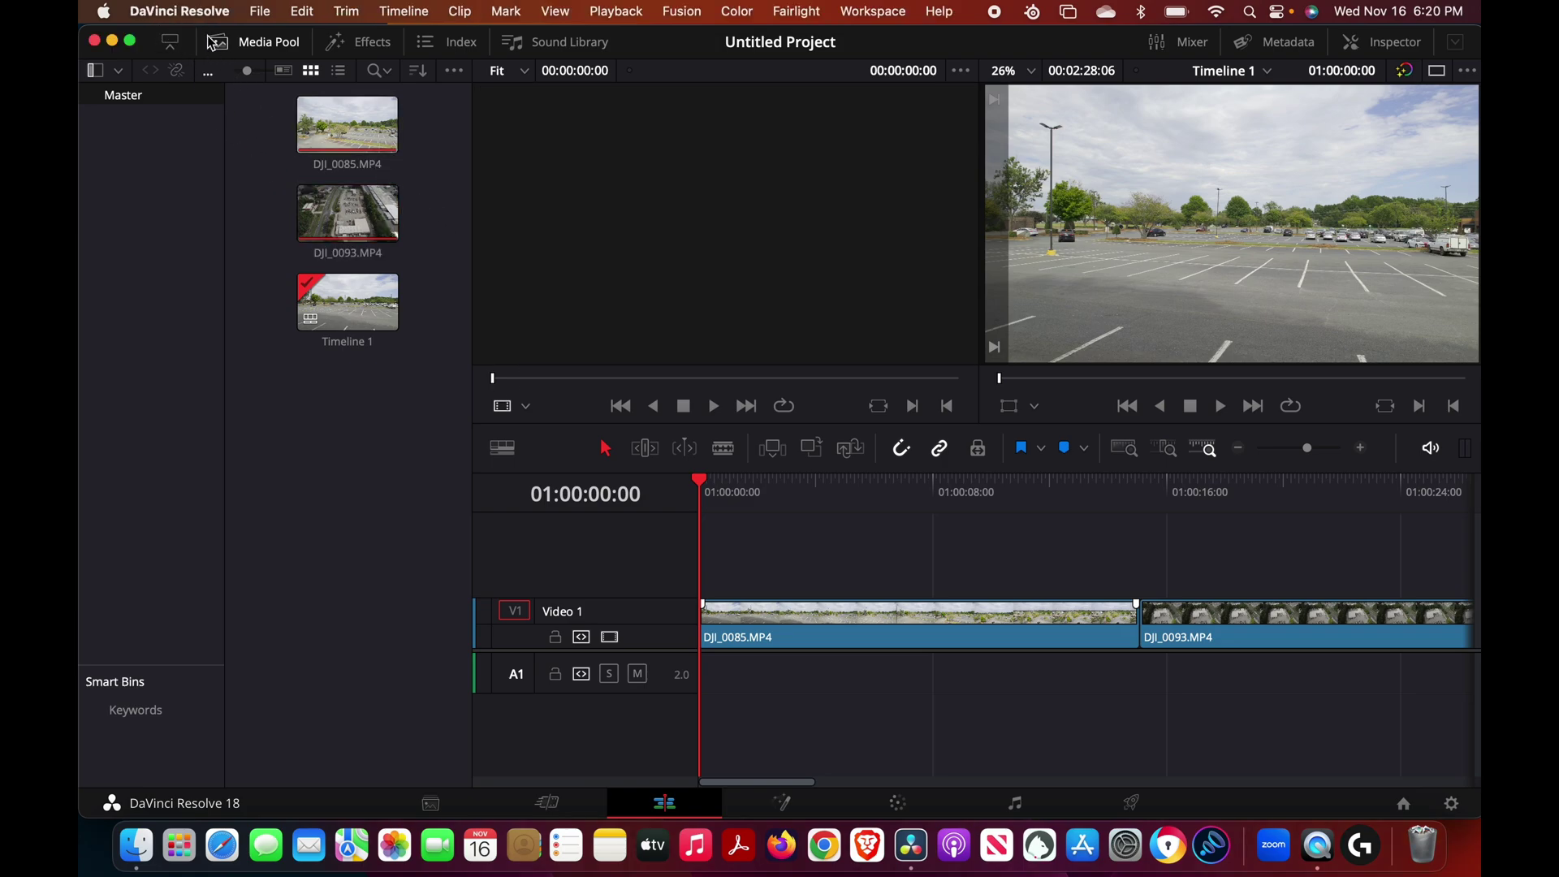
click(205, 13)
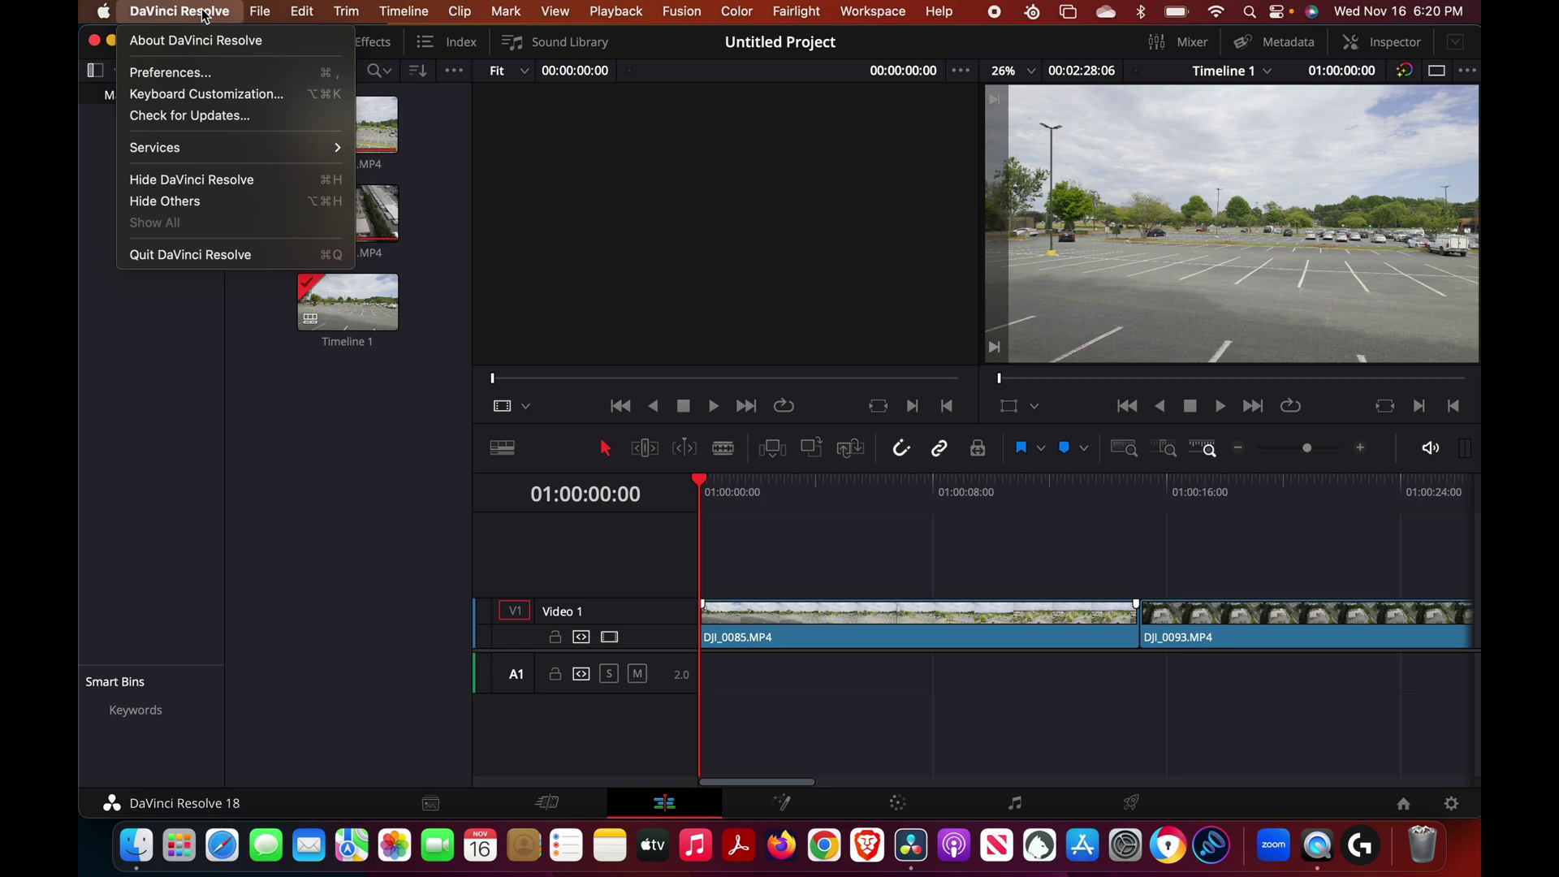
click(202, 75)
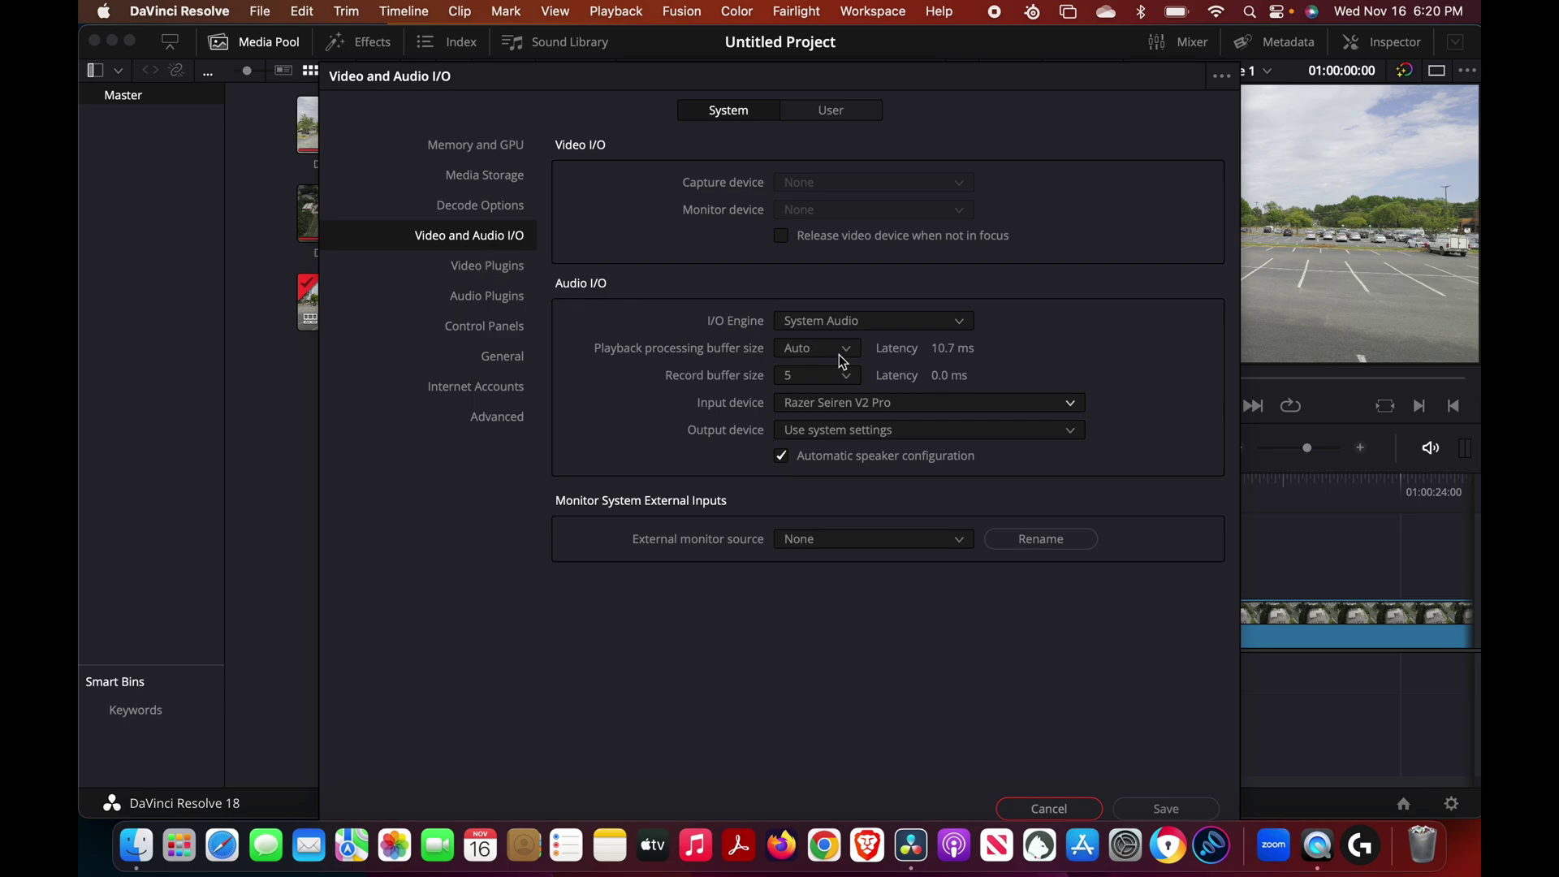
click(1069, 406)
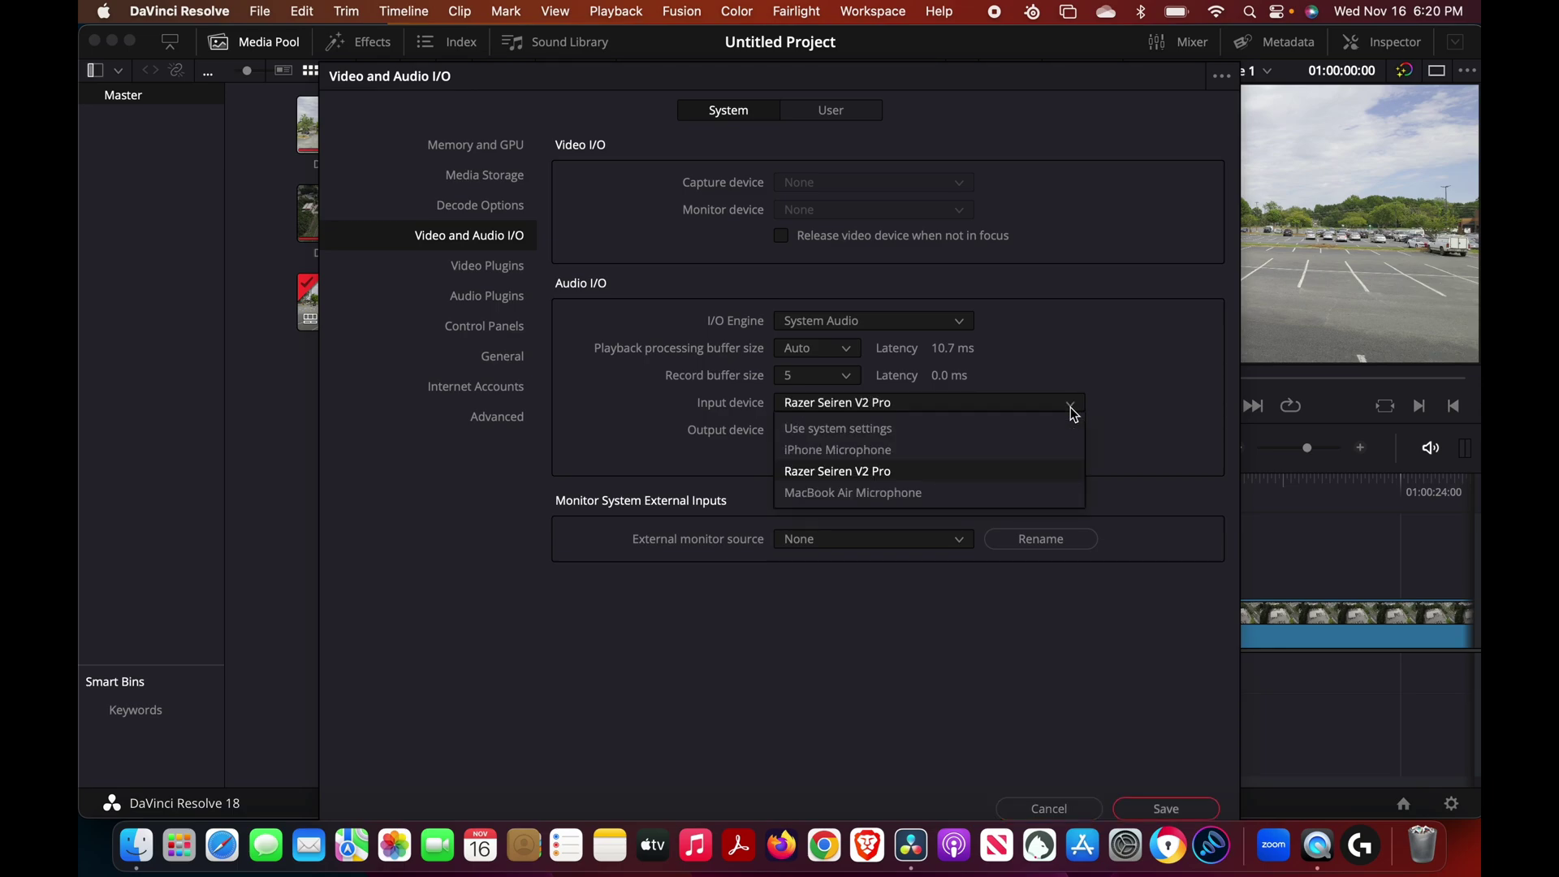
click(1072, 407)
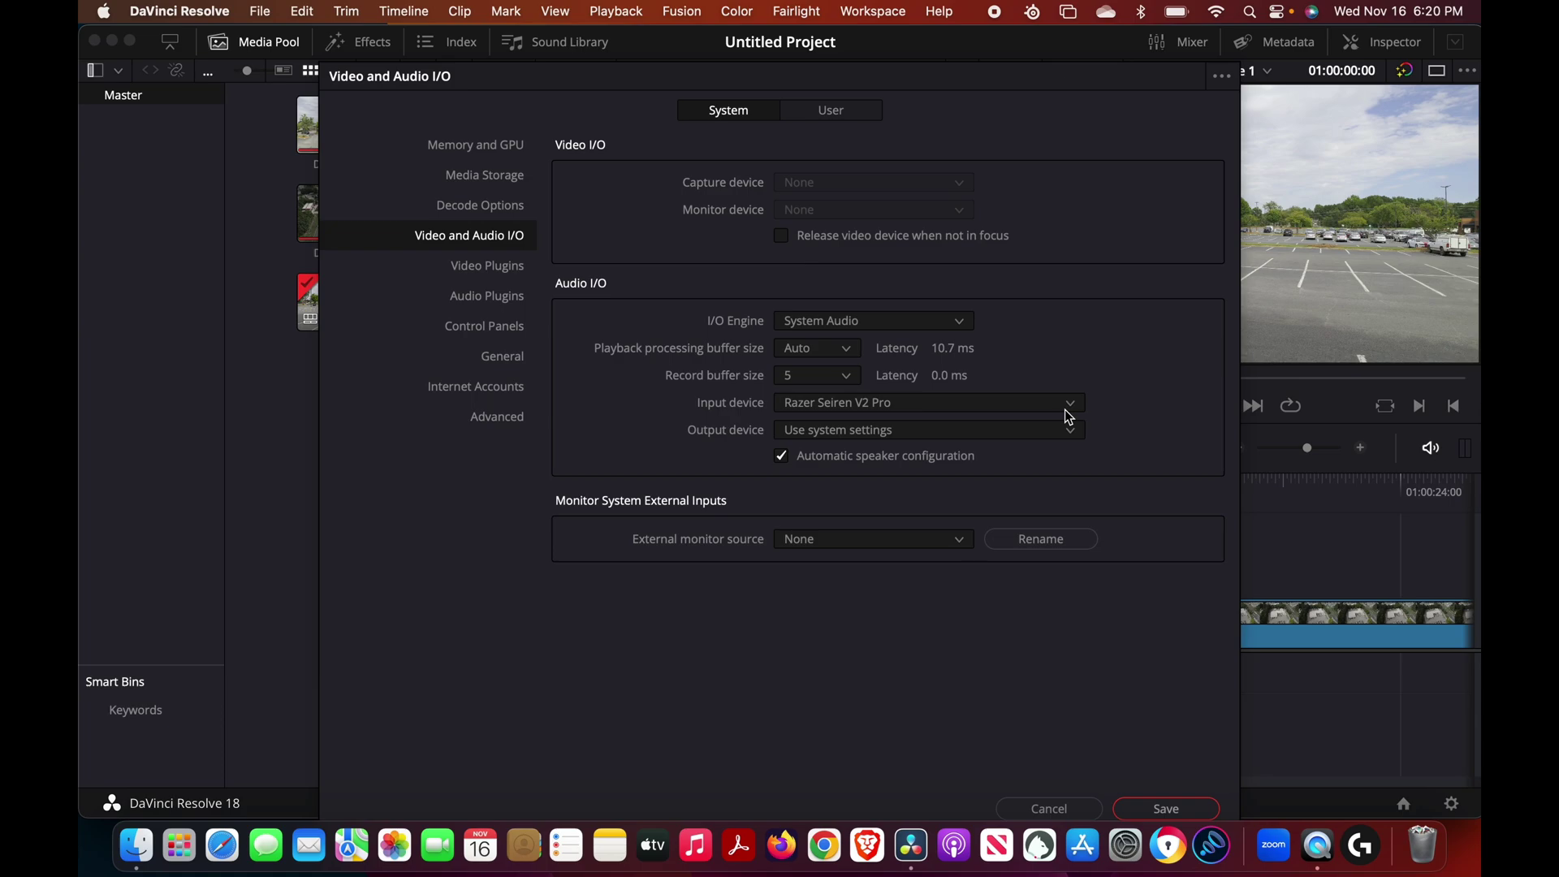
click(1068, 405)
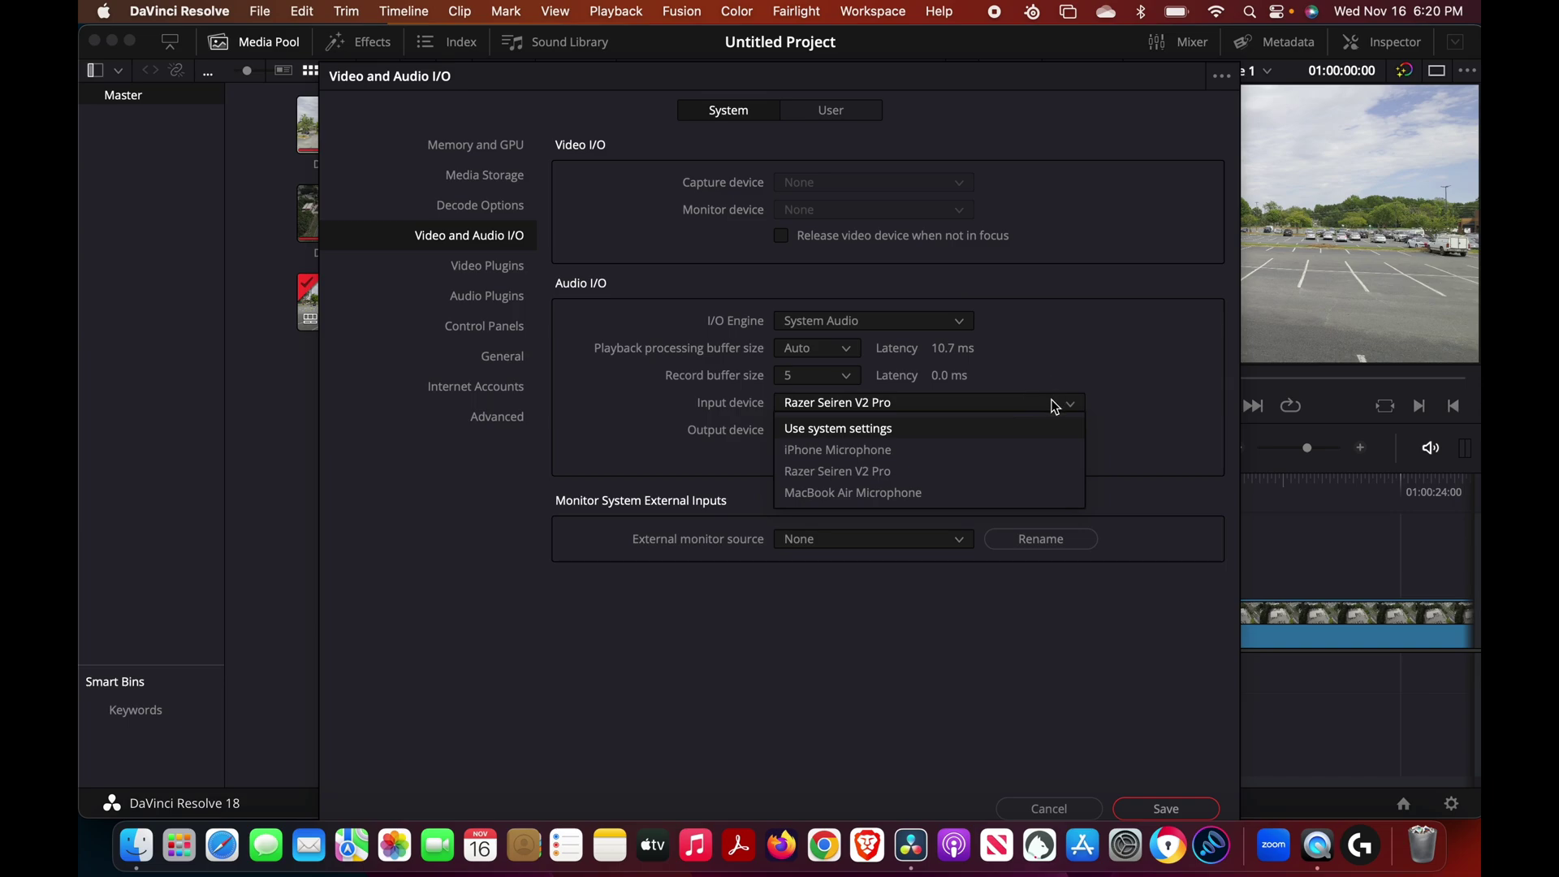
click(794, 427)
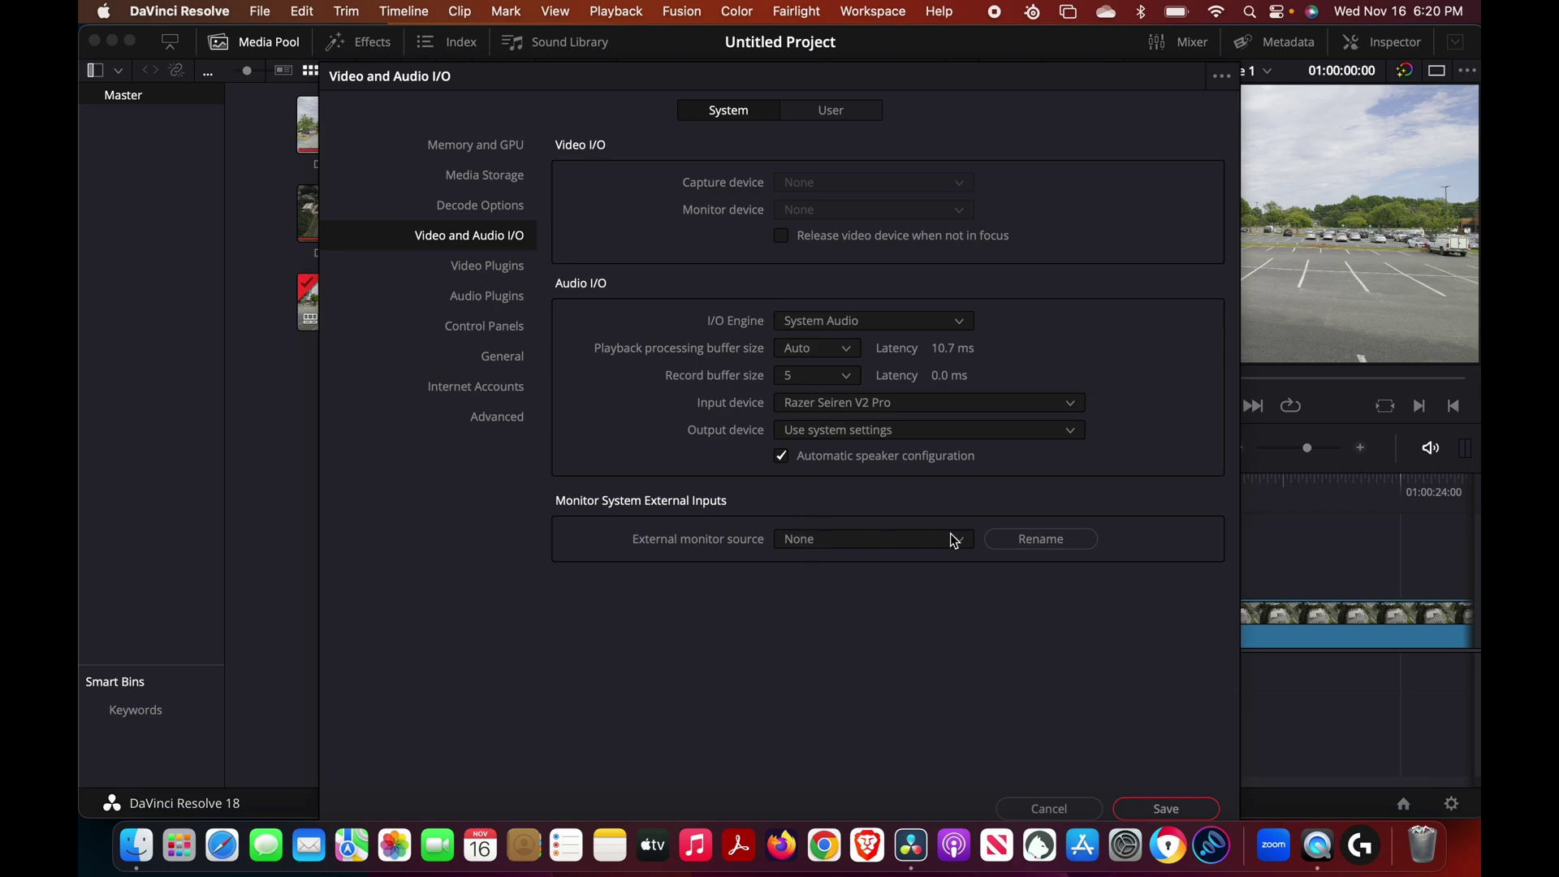
click(1163, 806)
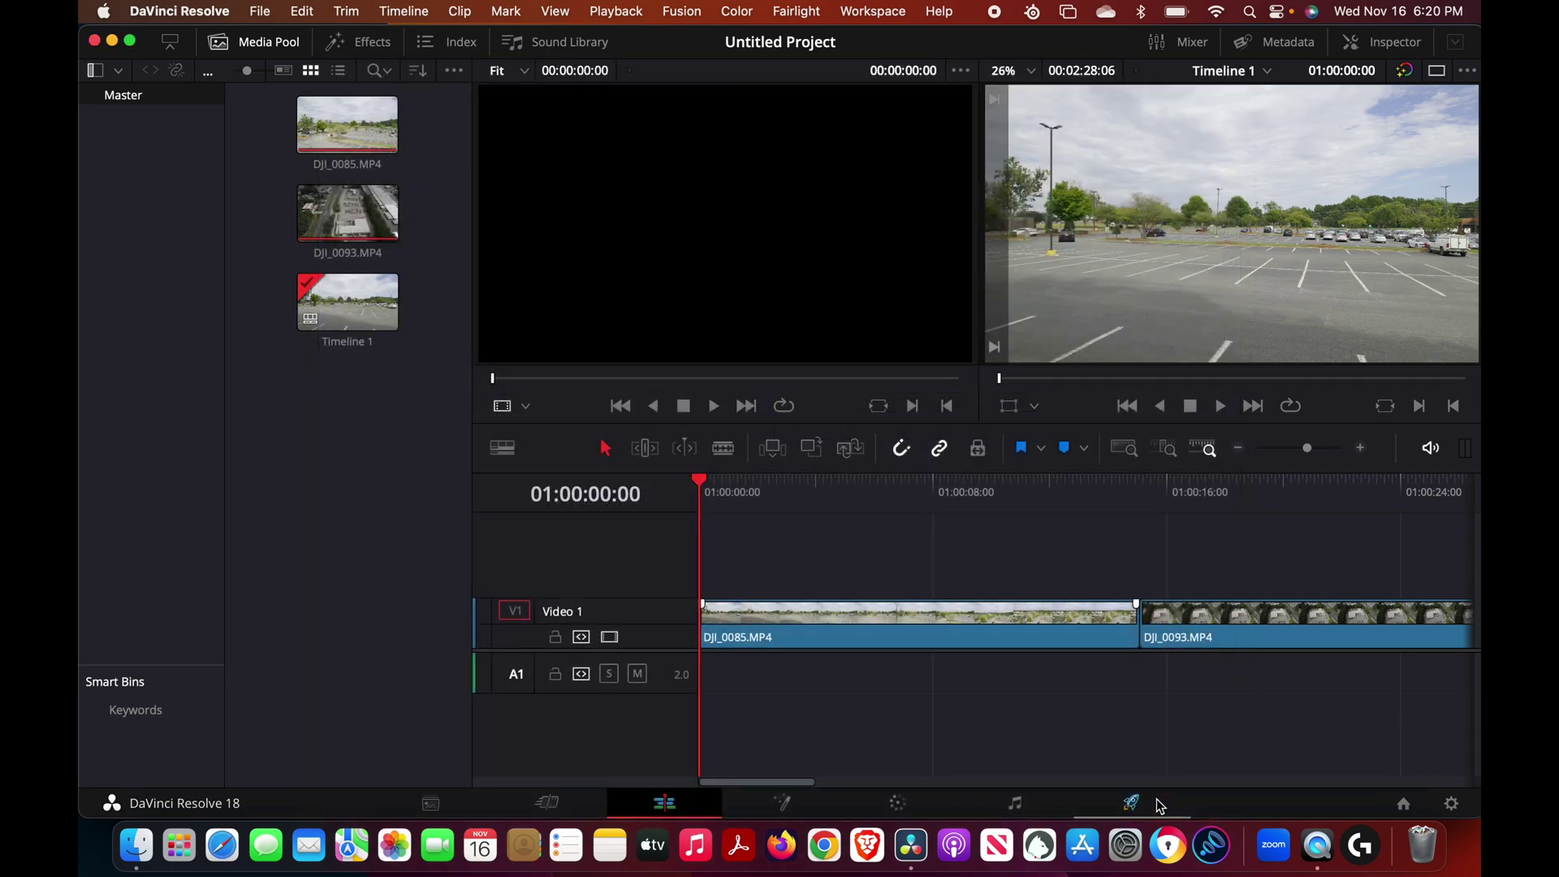
- Add two stereo tracks from the track header's Add Track menu, giving A2 and A3
right_click(595, 716)
mouse_move(680, 501)
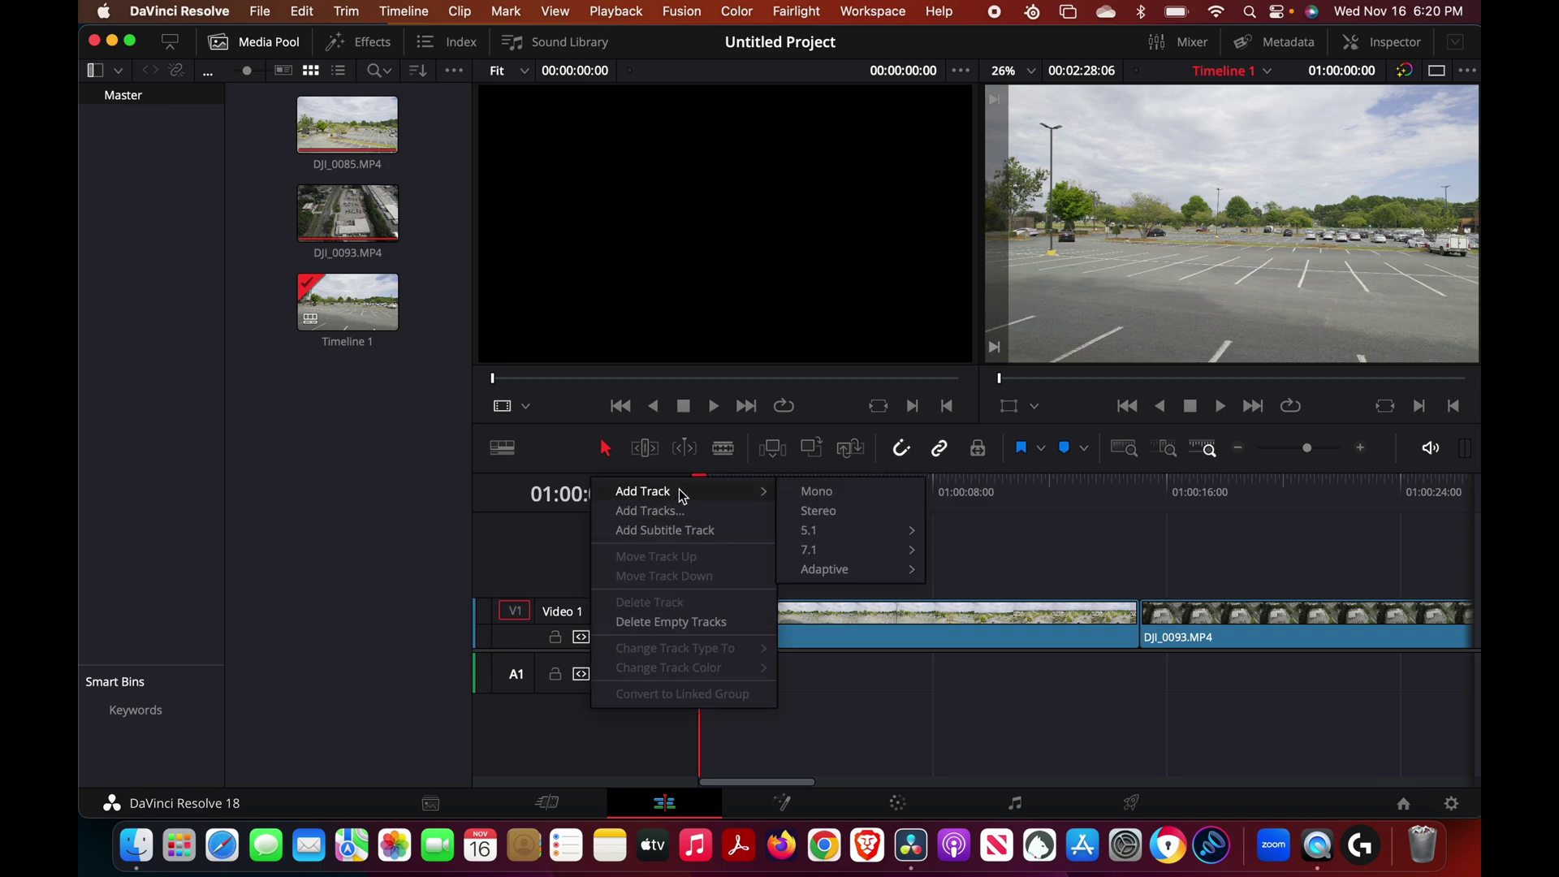
click(820, 515)
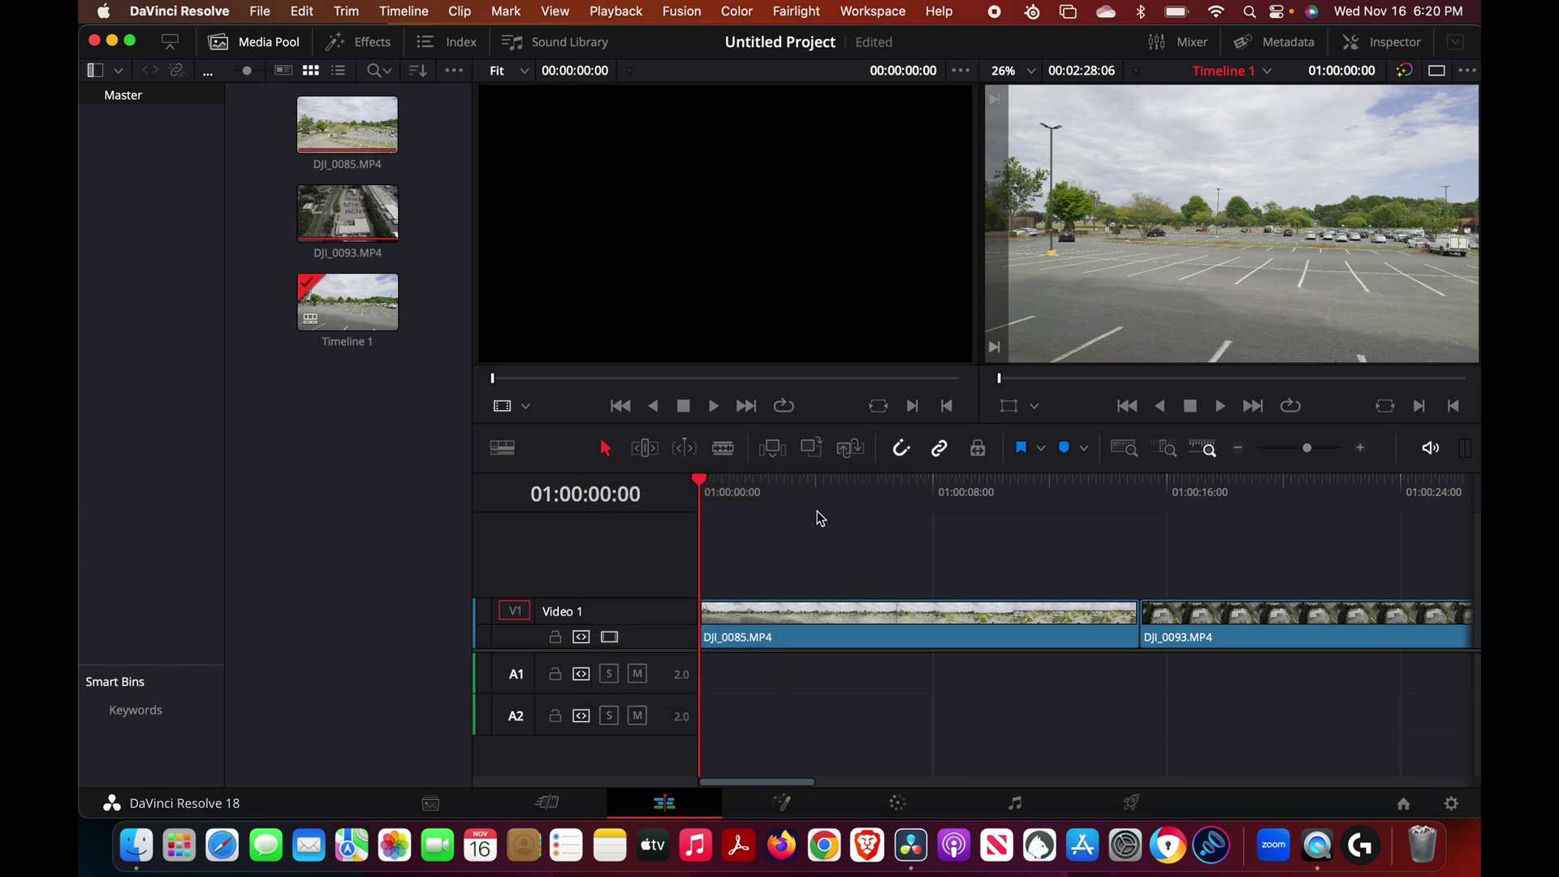
right_click(605, 746)
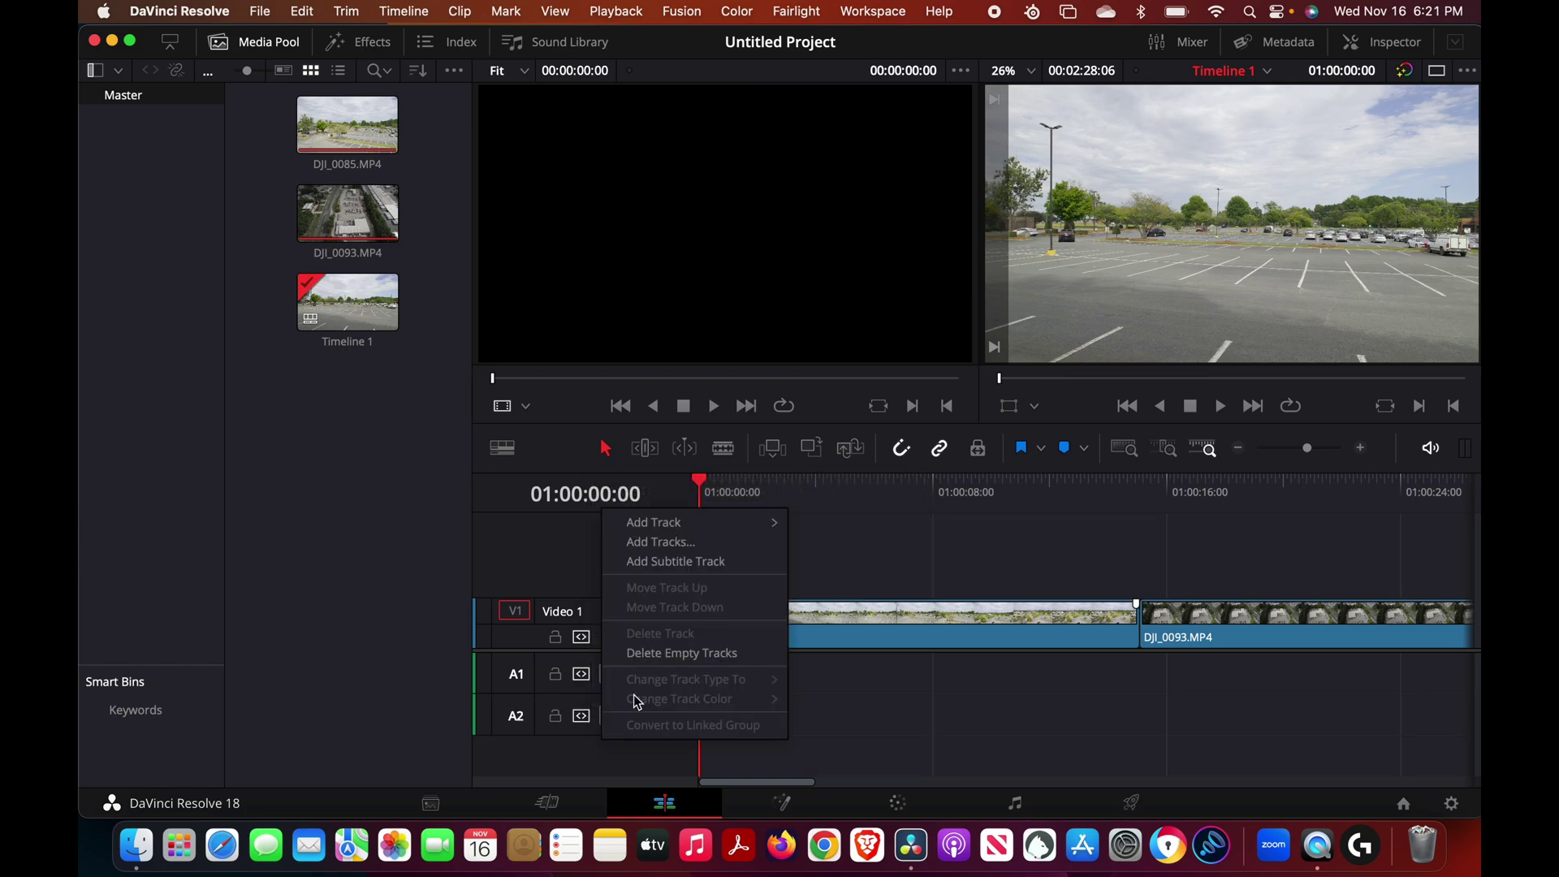
mouse_move(734, 523)
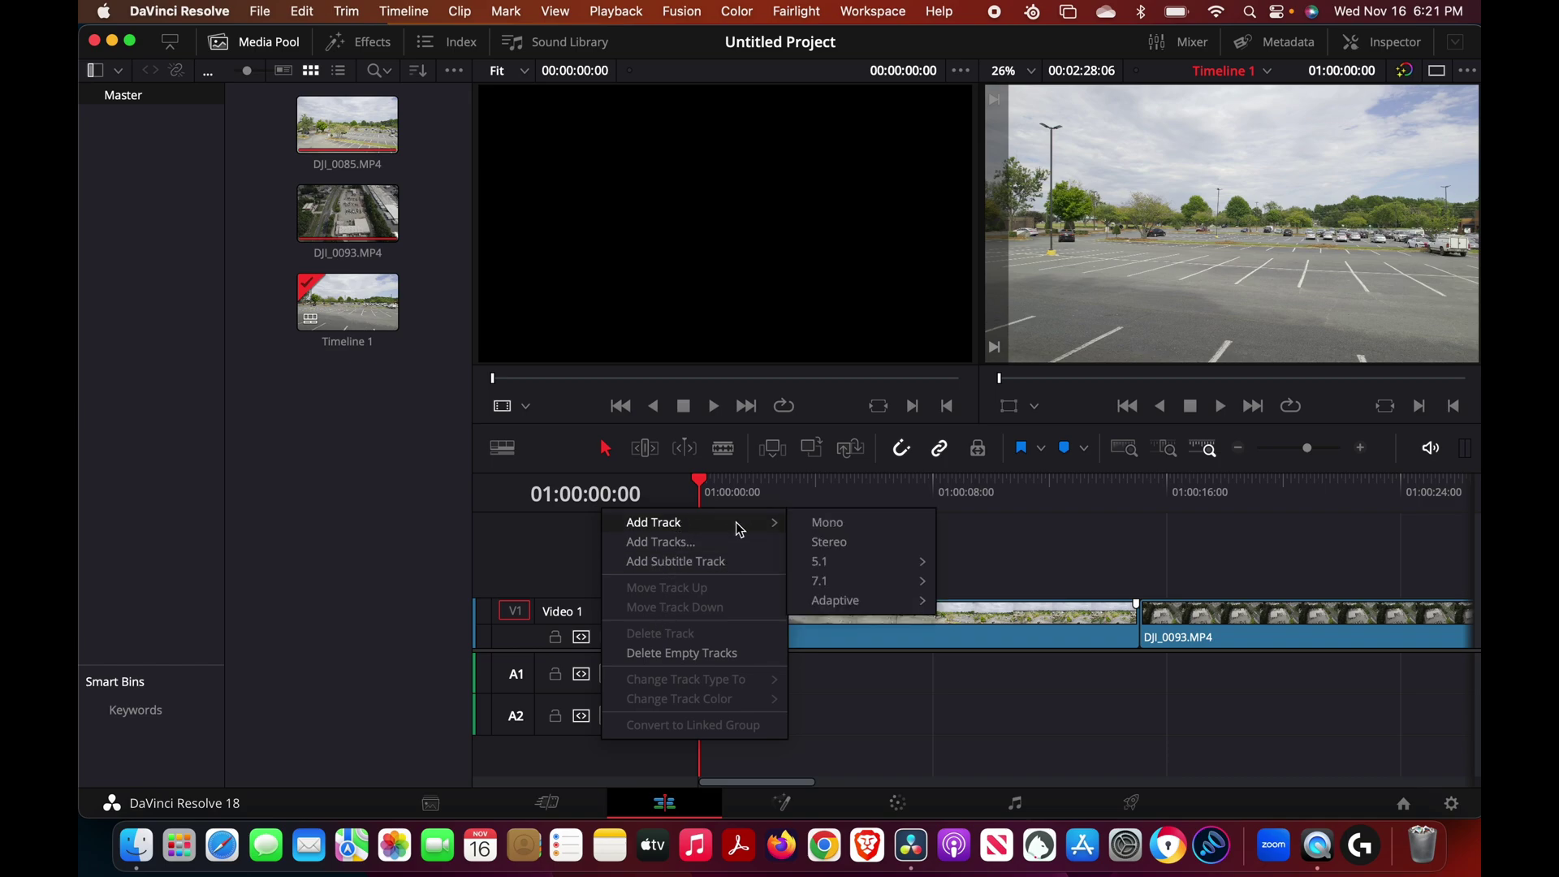
click(829, 543)
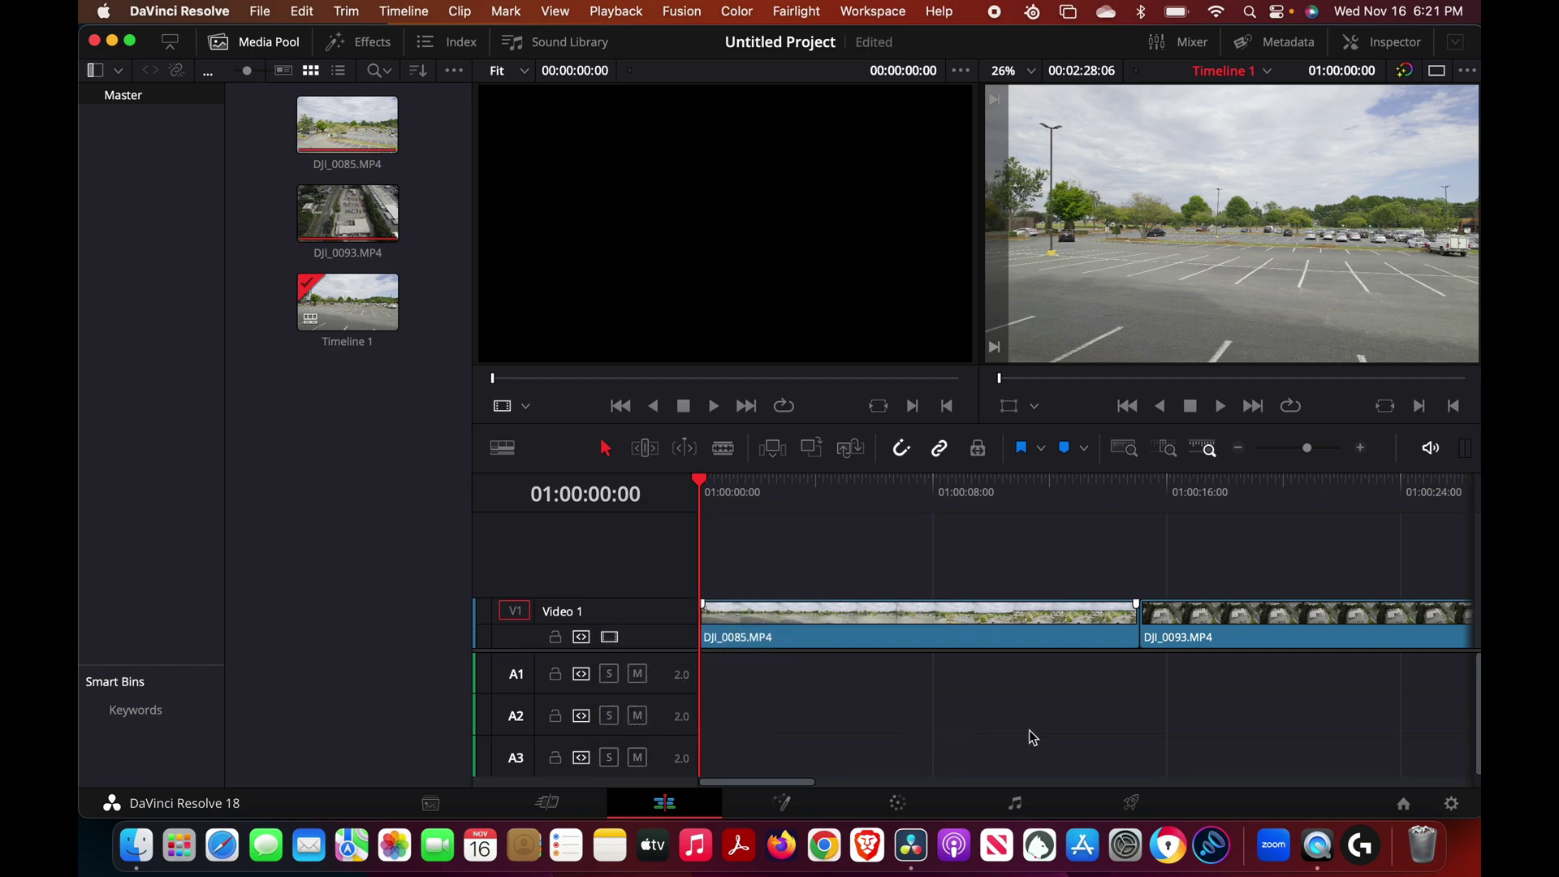
- On the Fairlight page, patch the Razer Seiren V2 Pro mic into Audio 2-L and Audio 2-R
click(1018, 806)
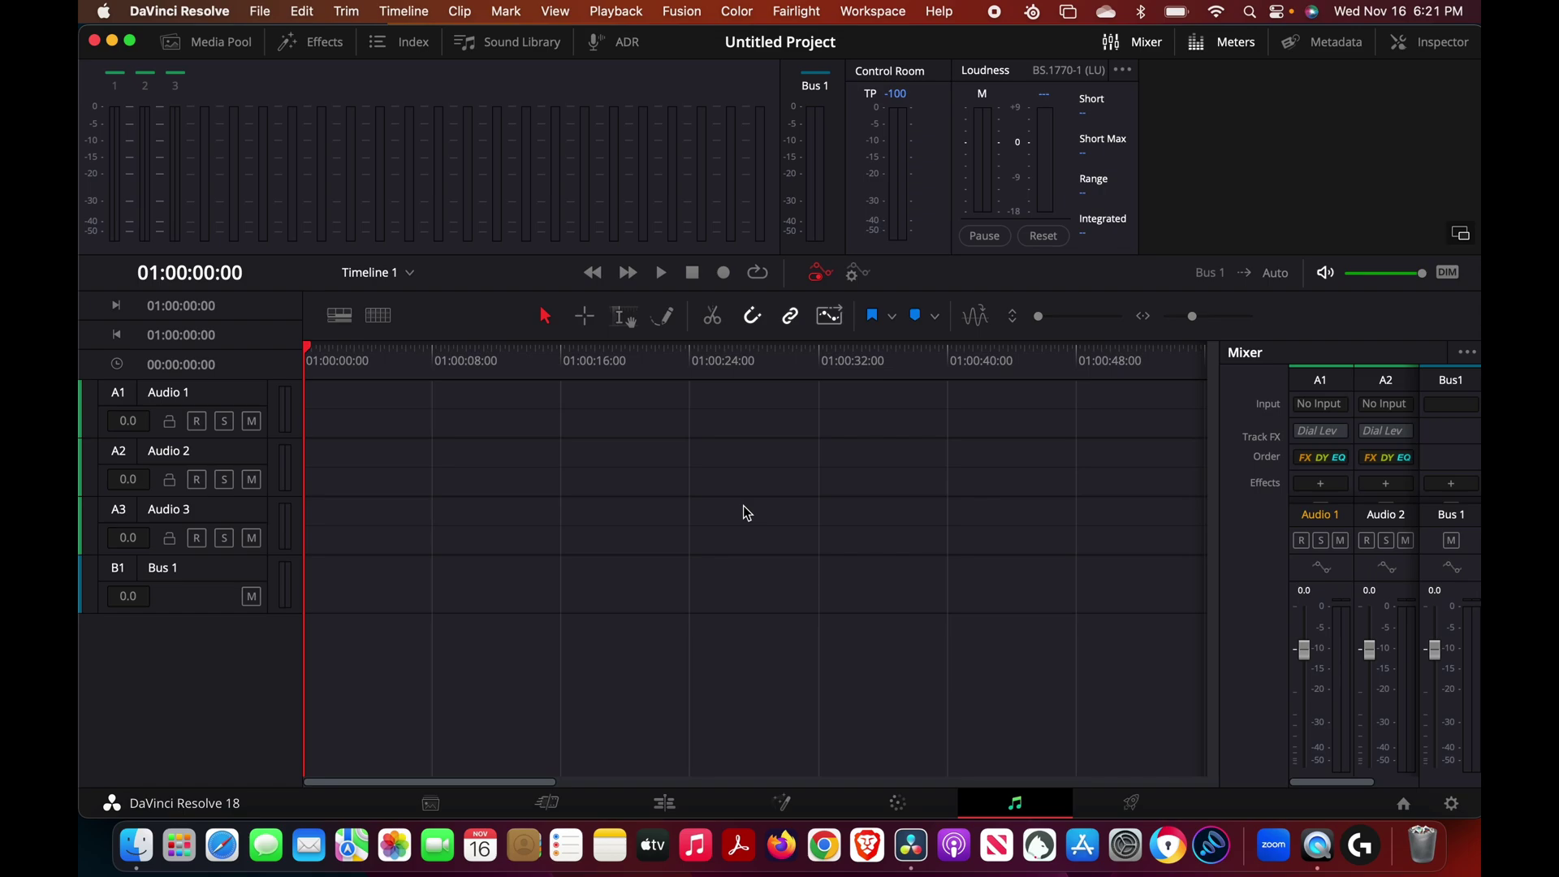
click(245, 461)
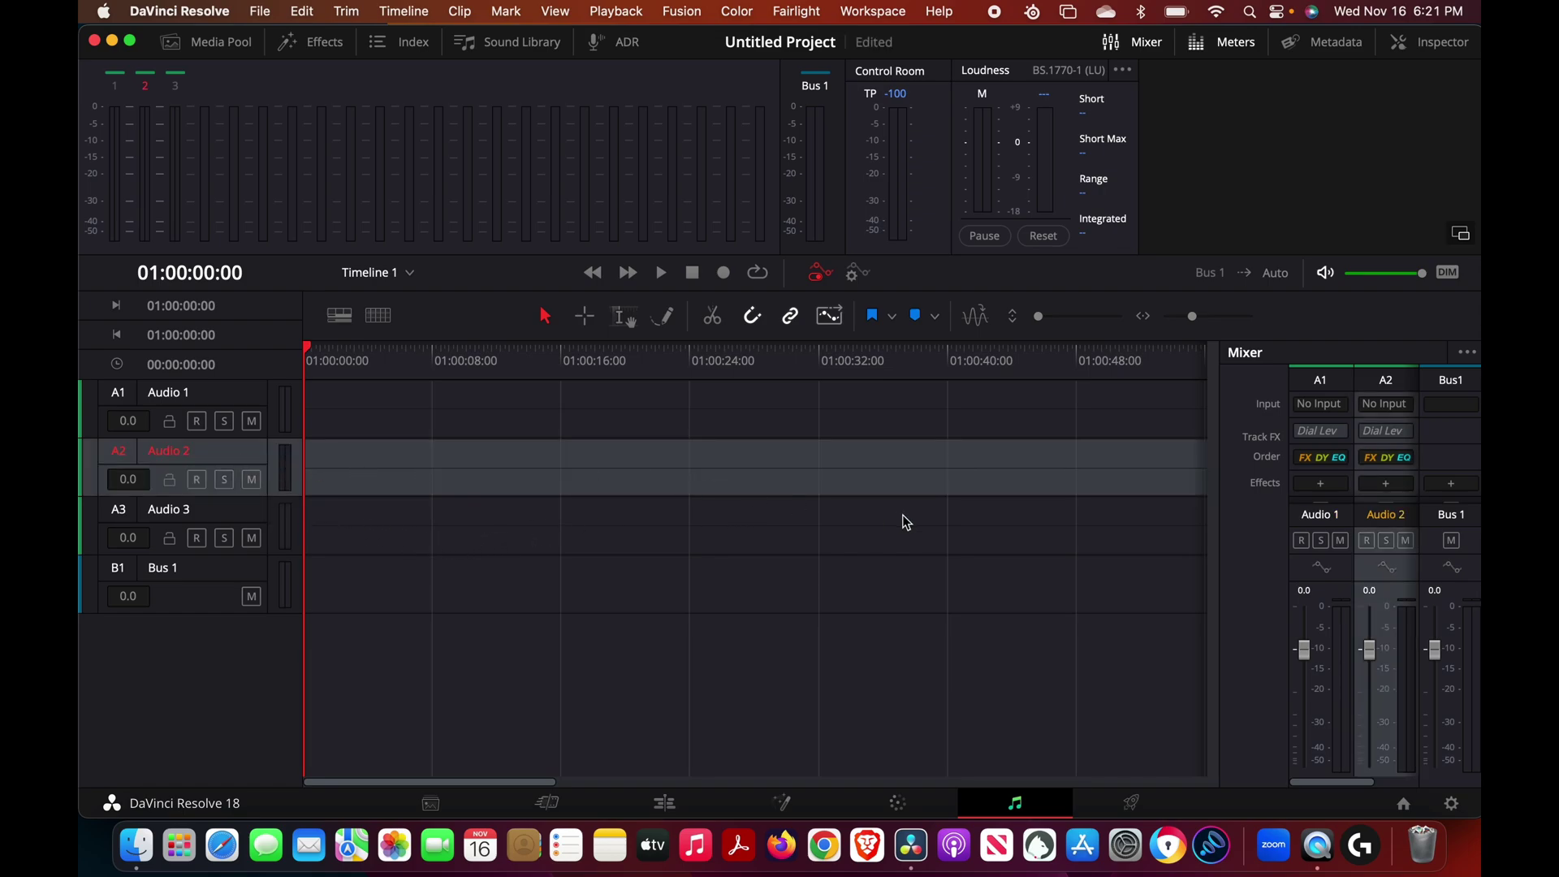
click(1387, 406)
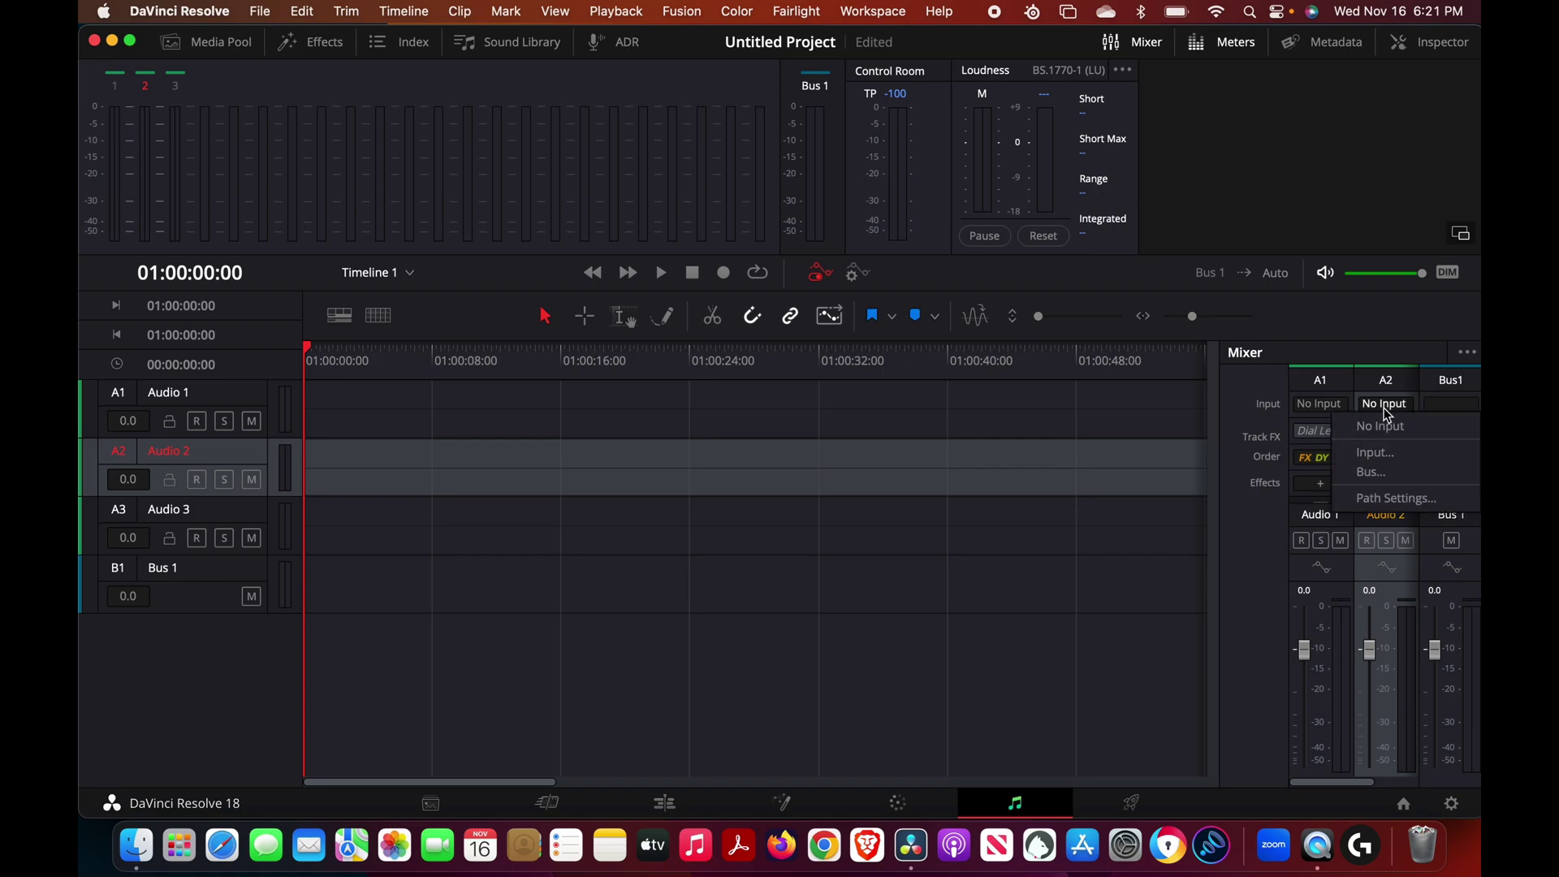
click(1386, 453)
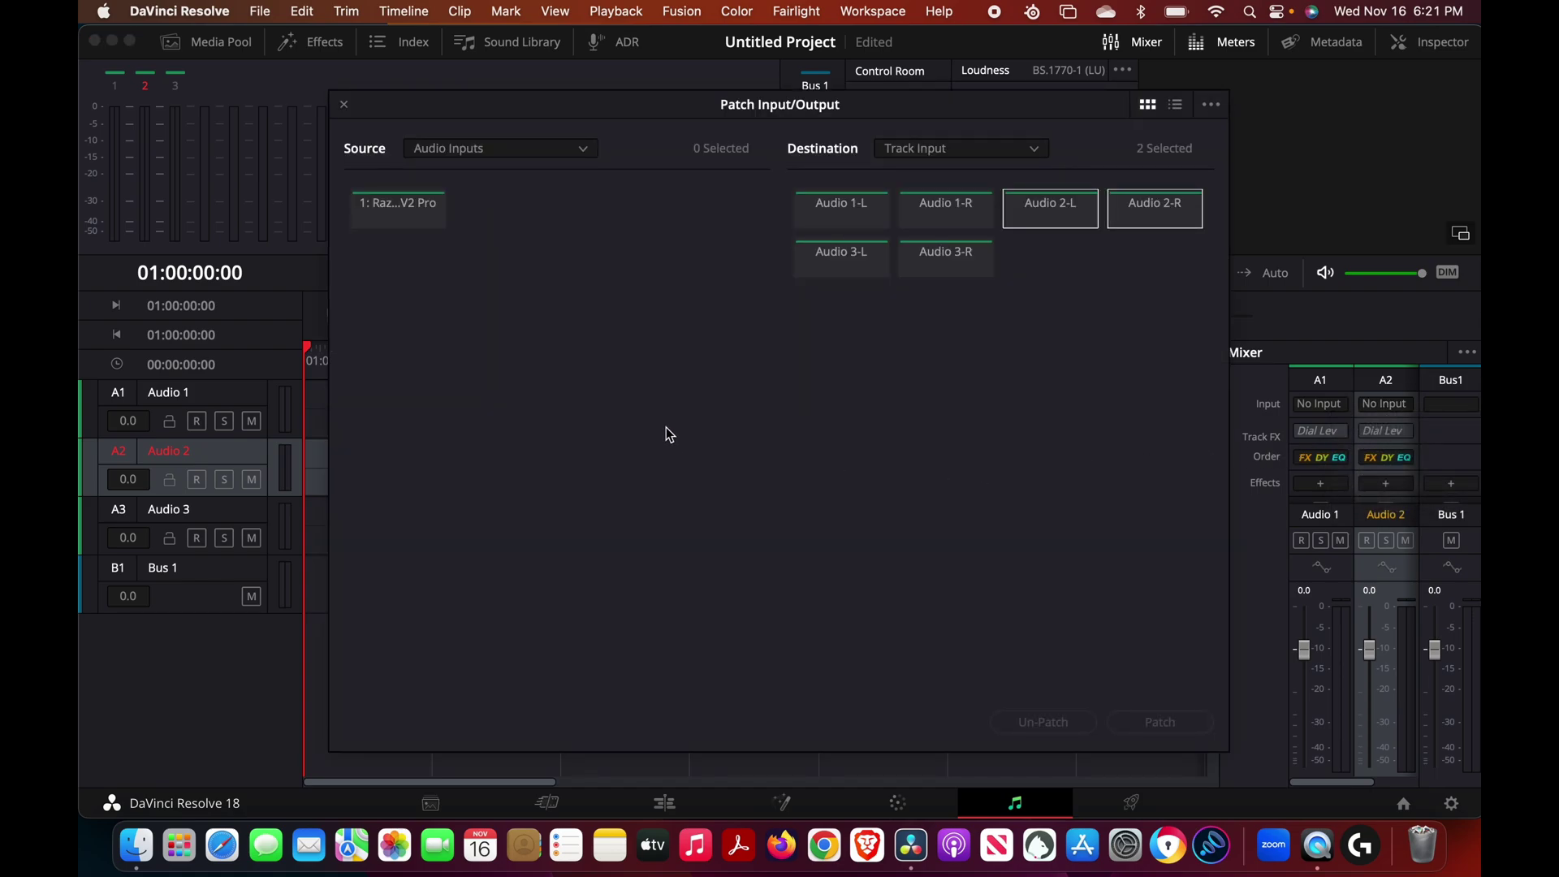
click(418, 212)
click(1161, 723)
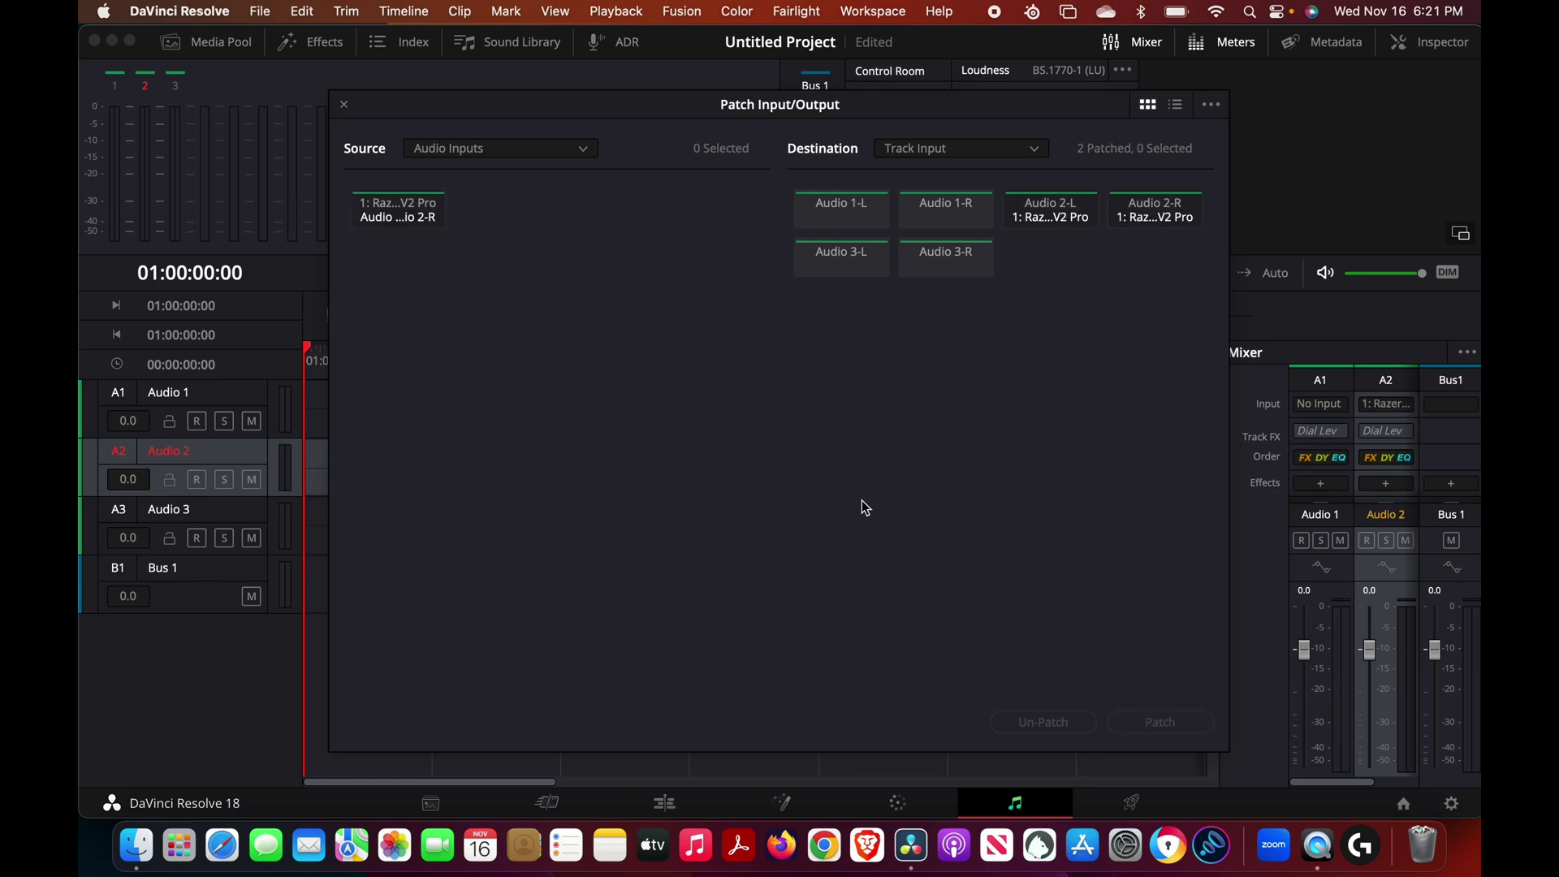
click(344, 104)
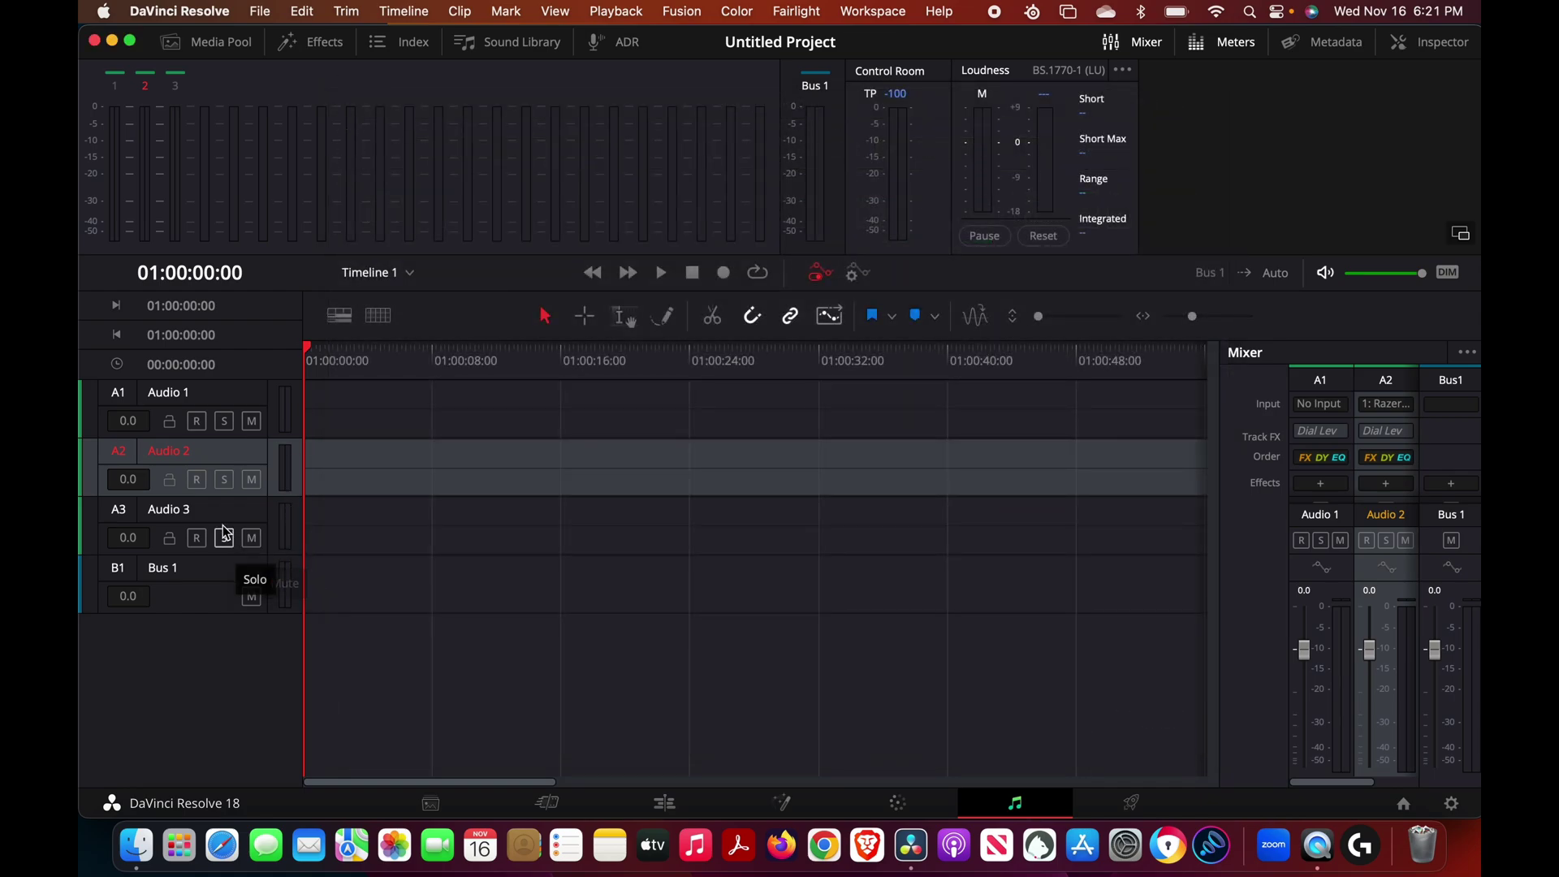
- Arm Audio 2, record about 12 seconds of microphone audio, stop, then disarm the track
click(197, 480)
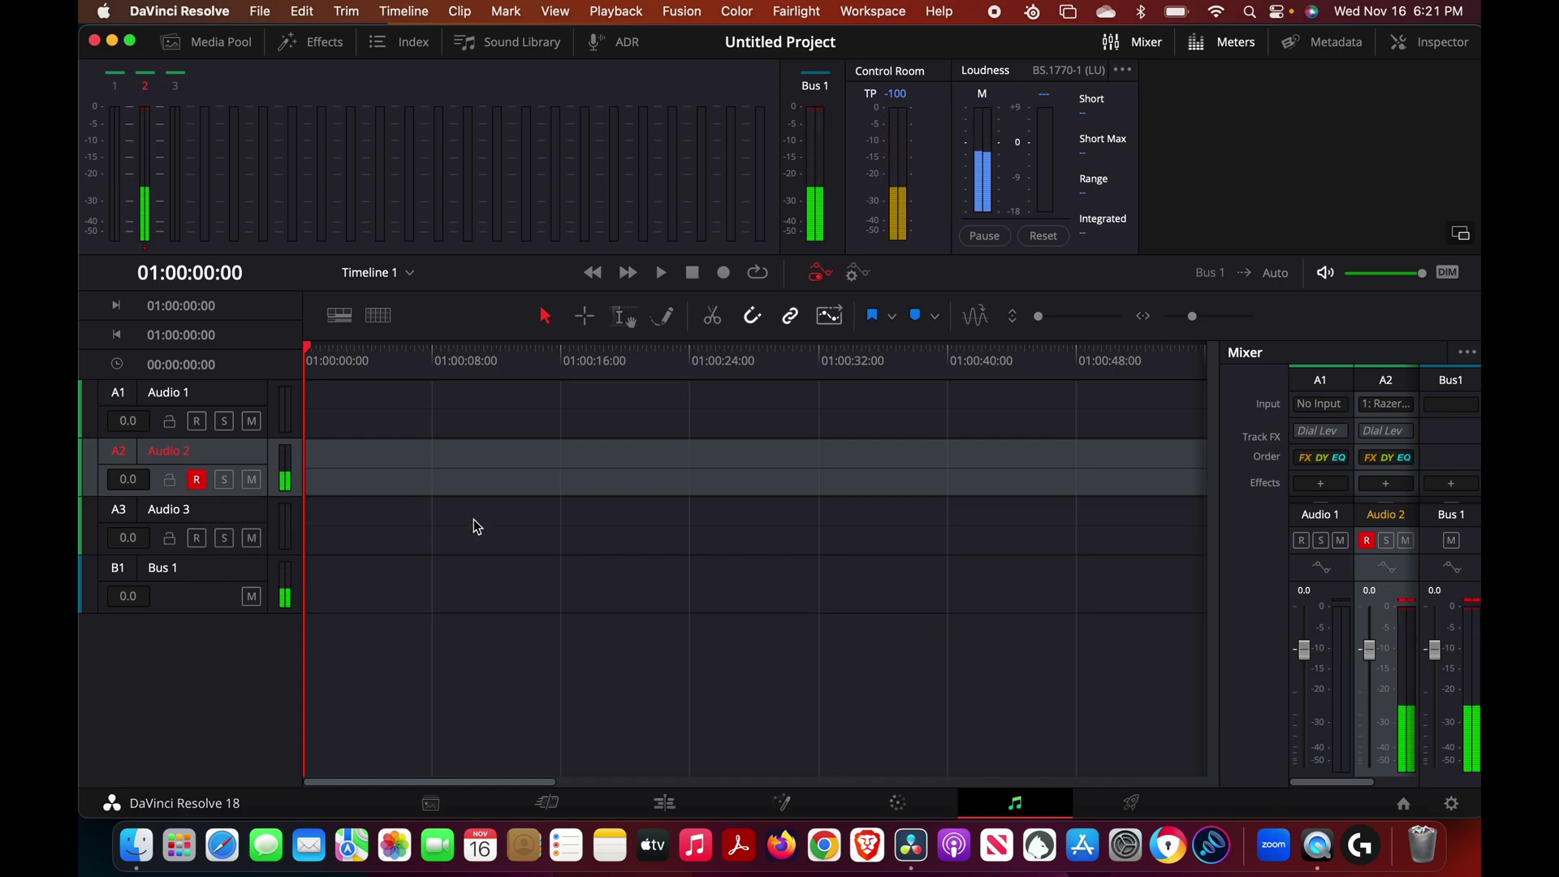
key(XF86AudioLowerVolume)
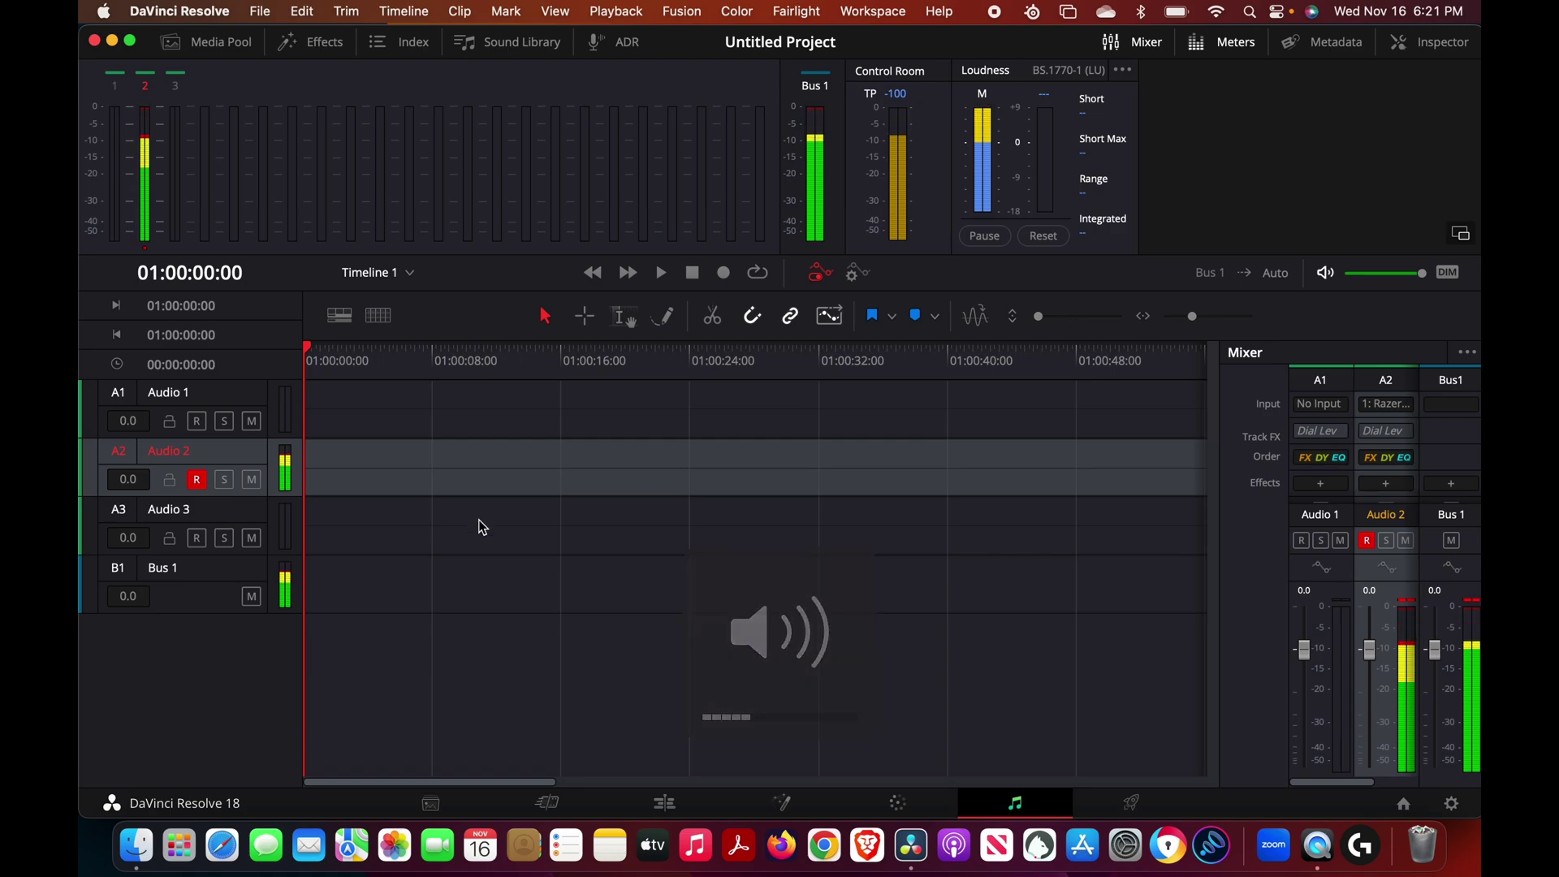
click(724, 275)
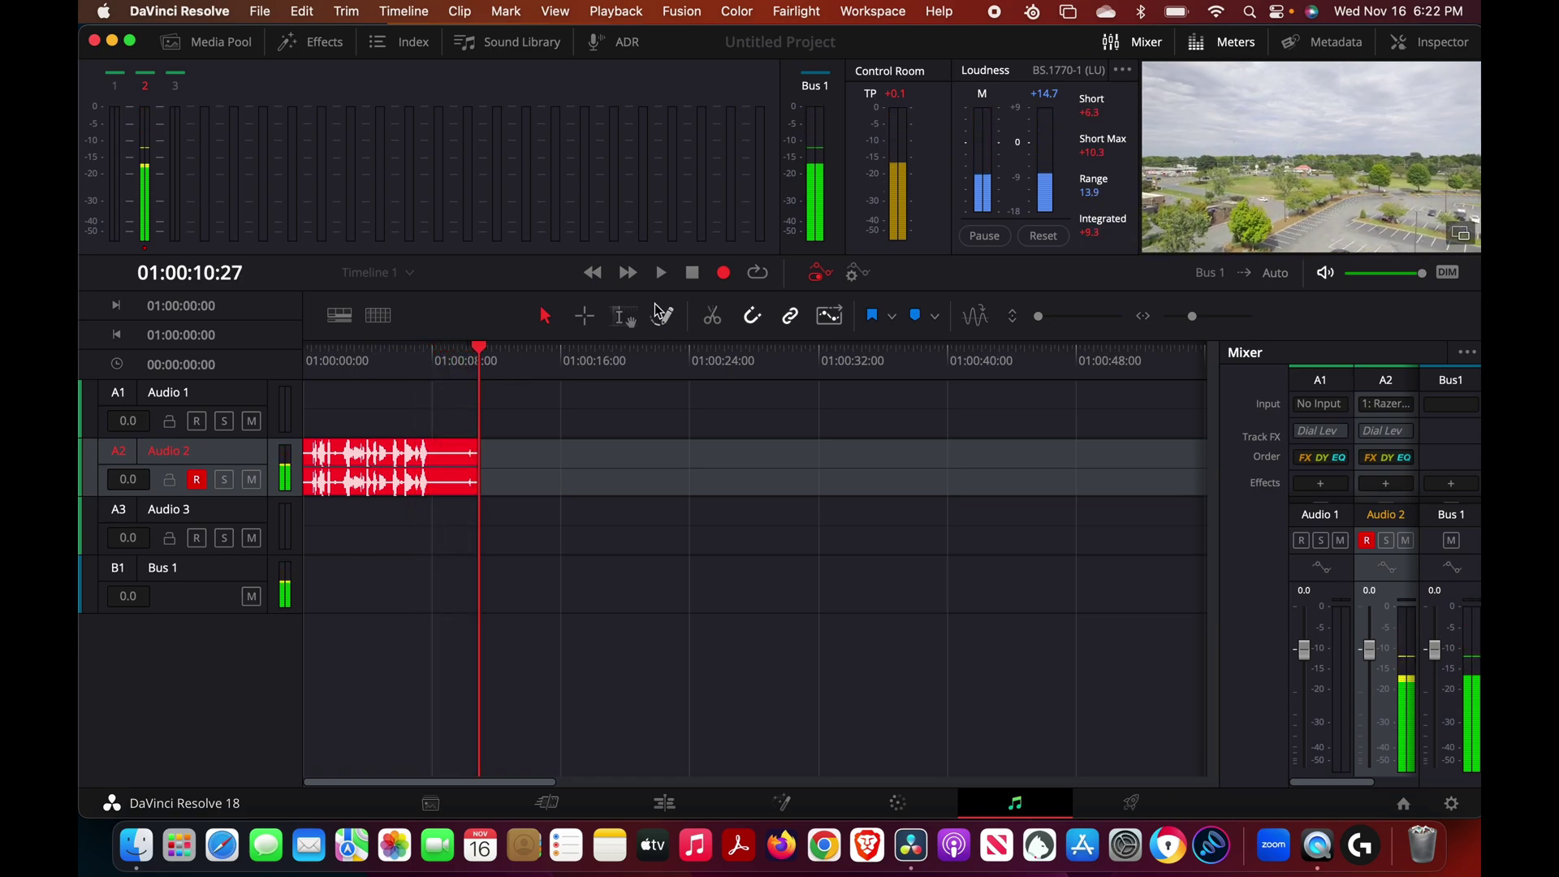
click(693, 273)
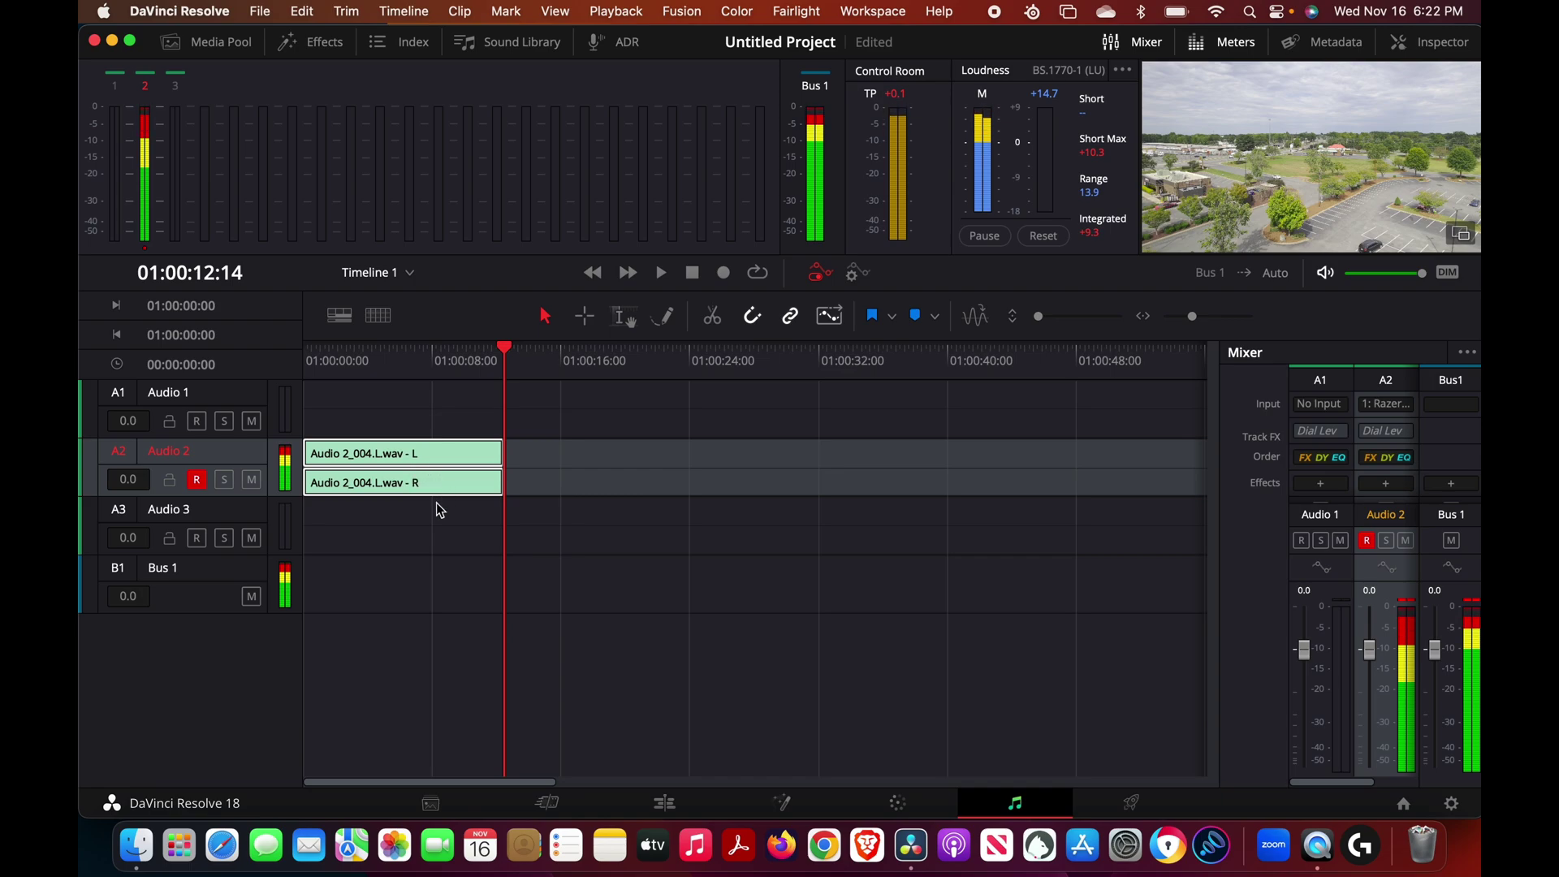
click(197, 479)
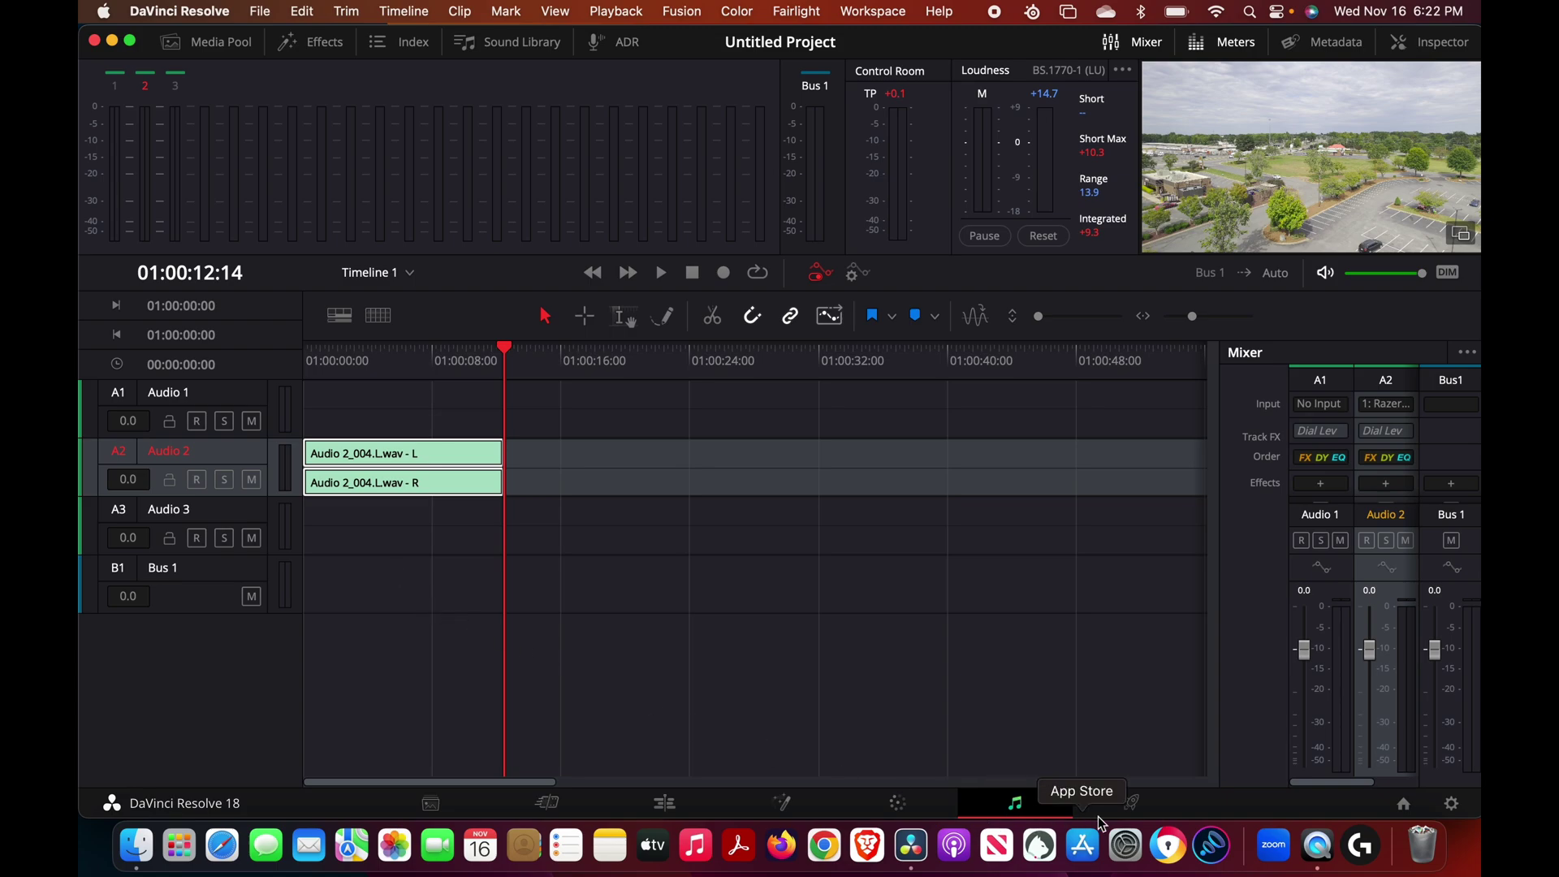
click(1124, 850)
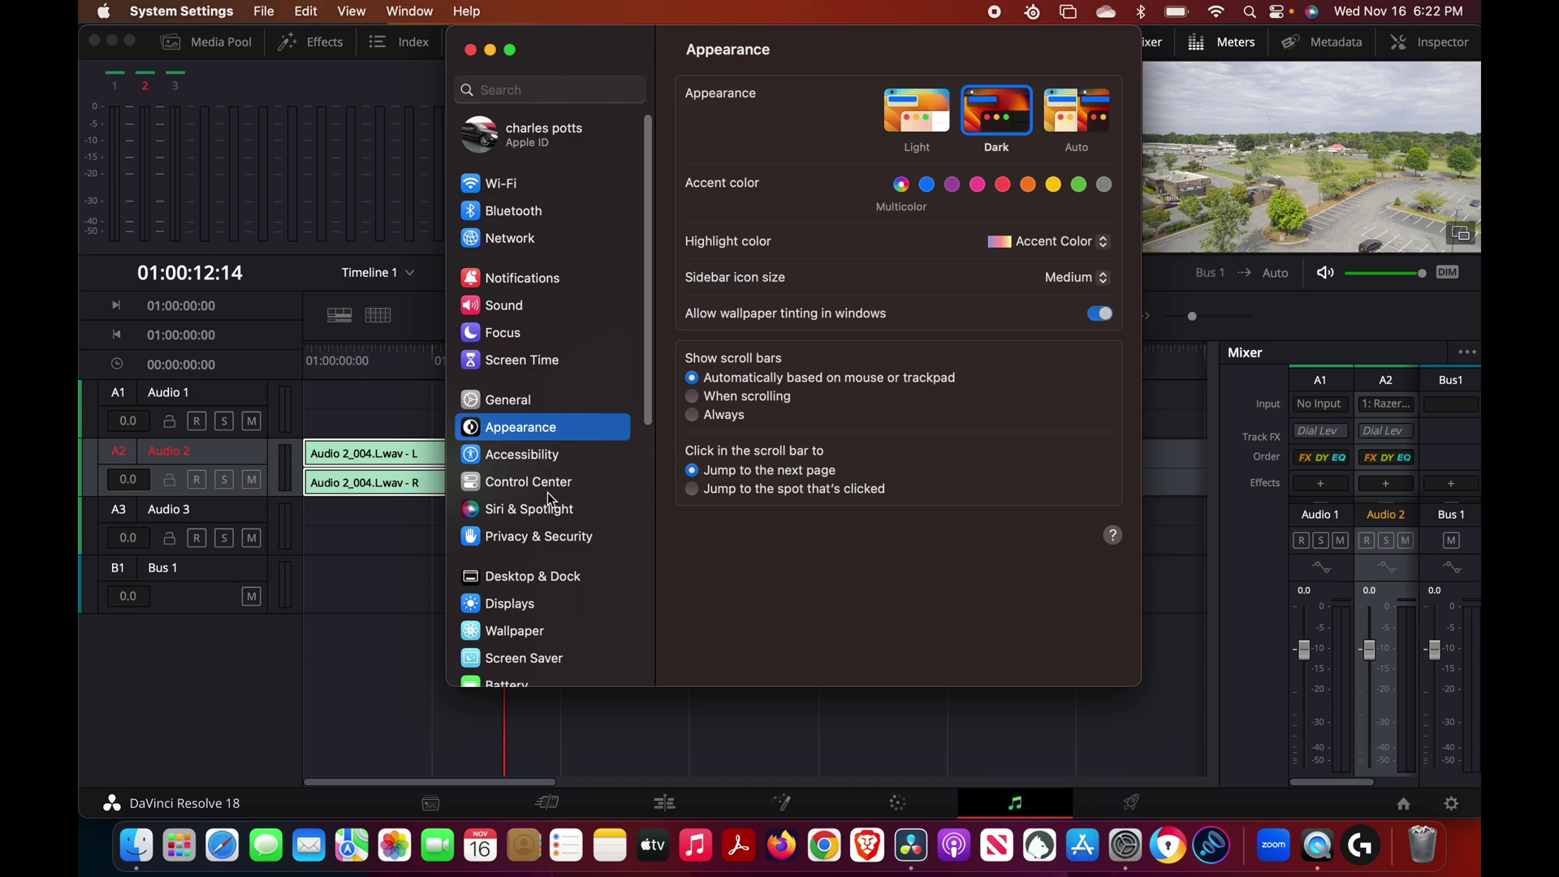
click(553, 546)
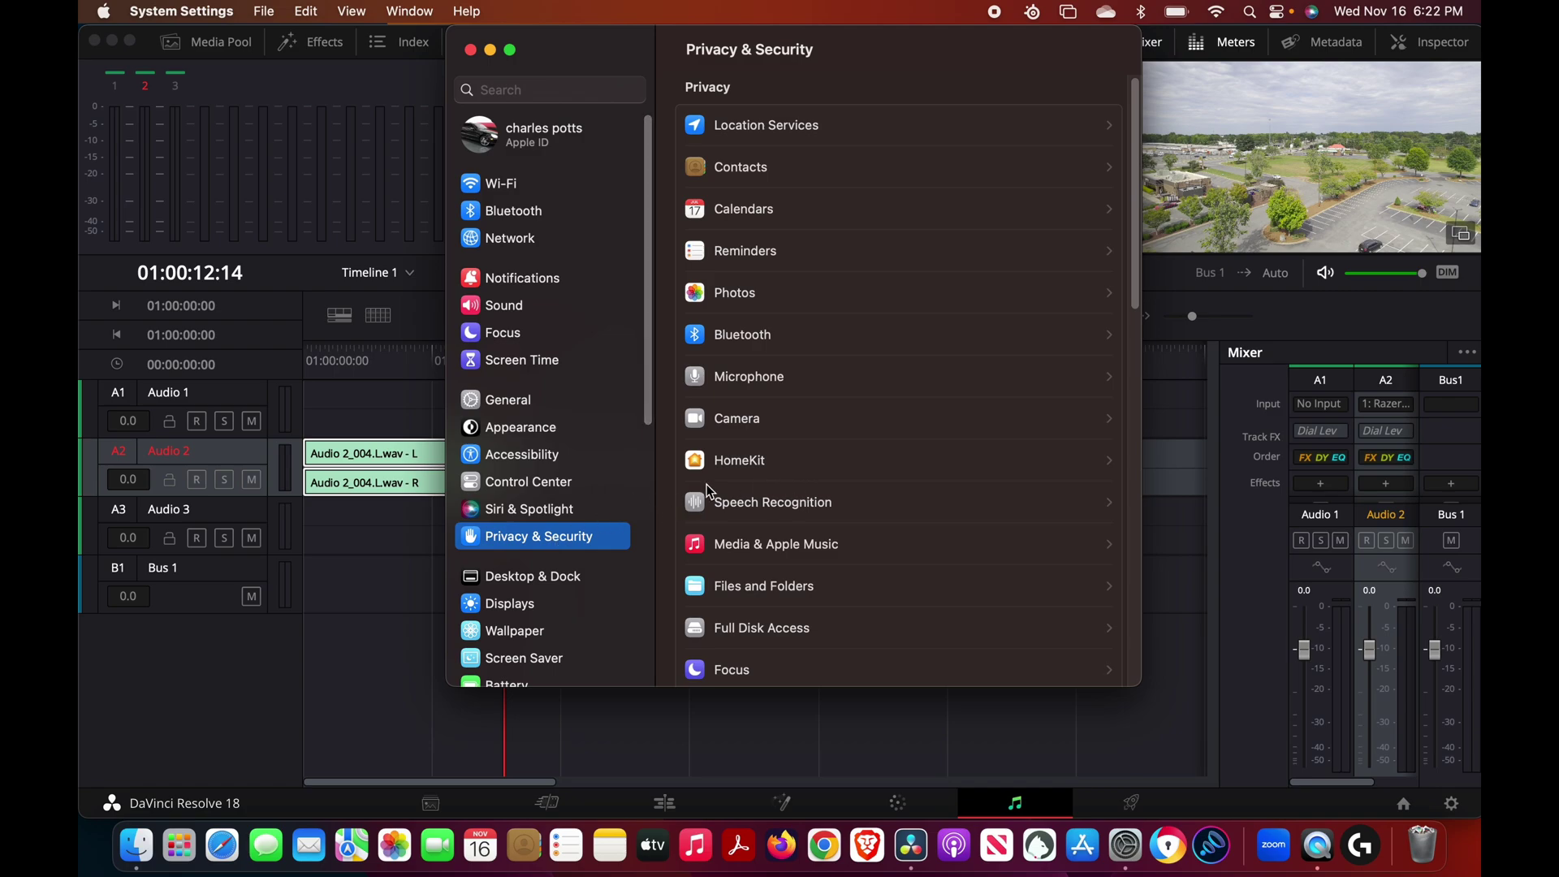
click(533, 305)
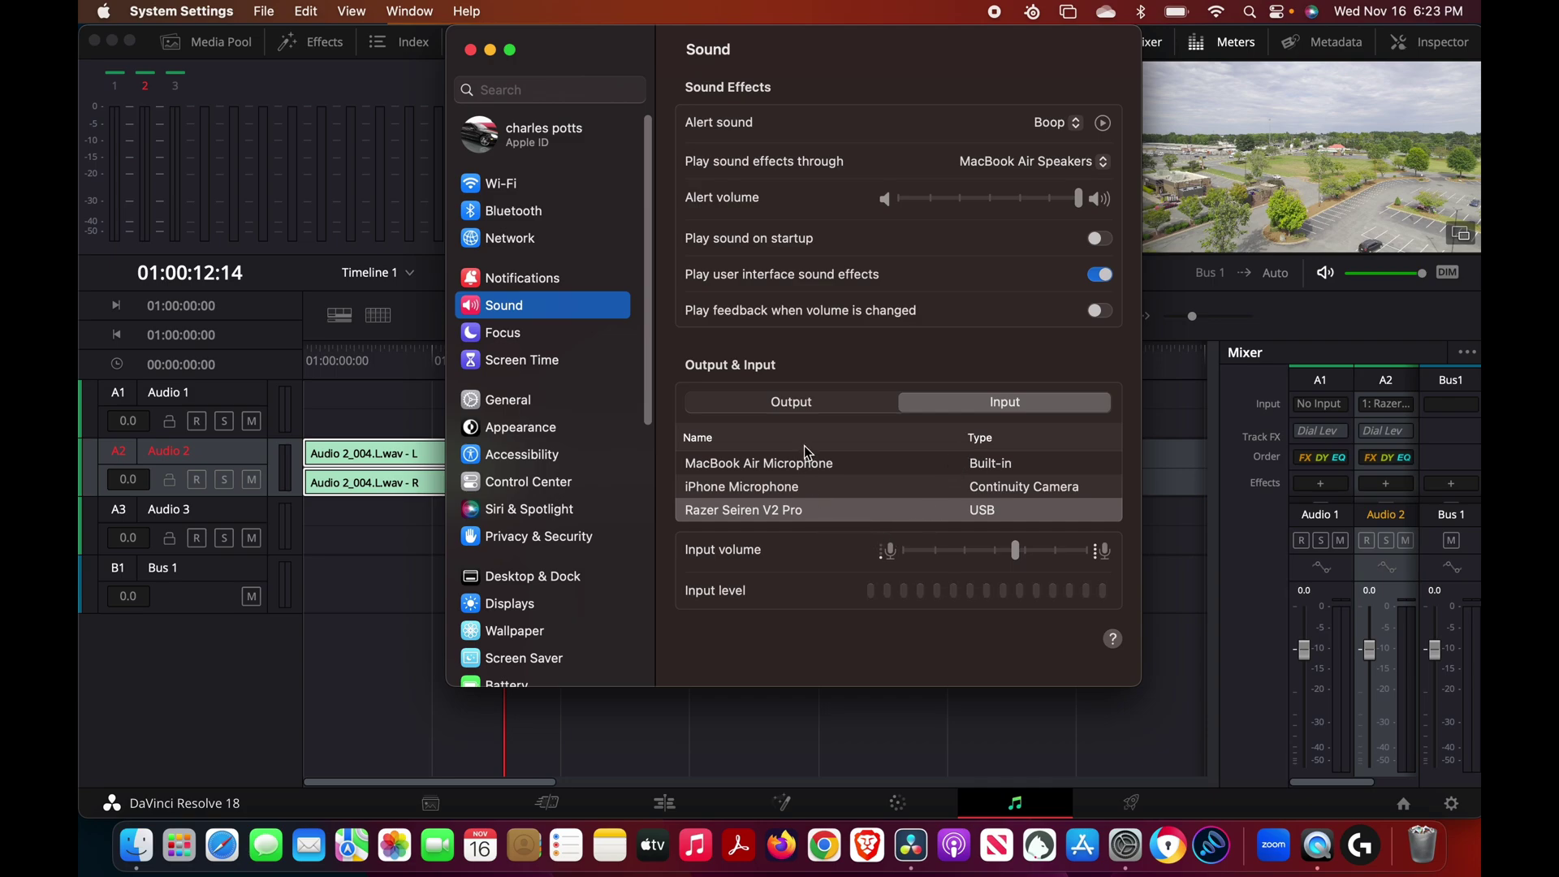
click(801, 403)
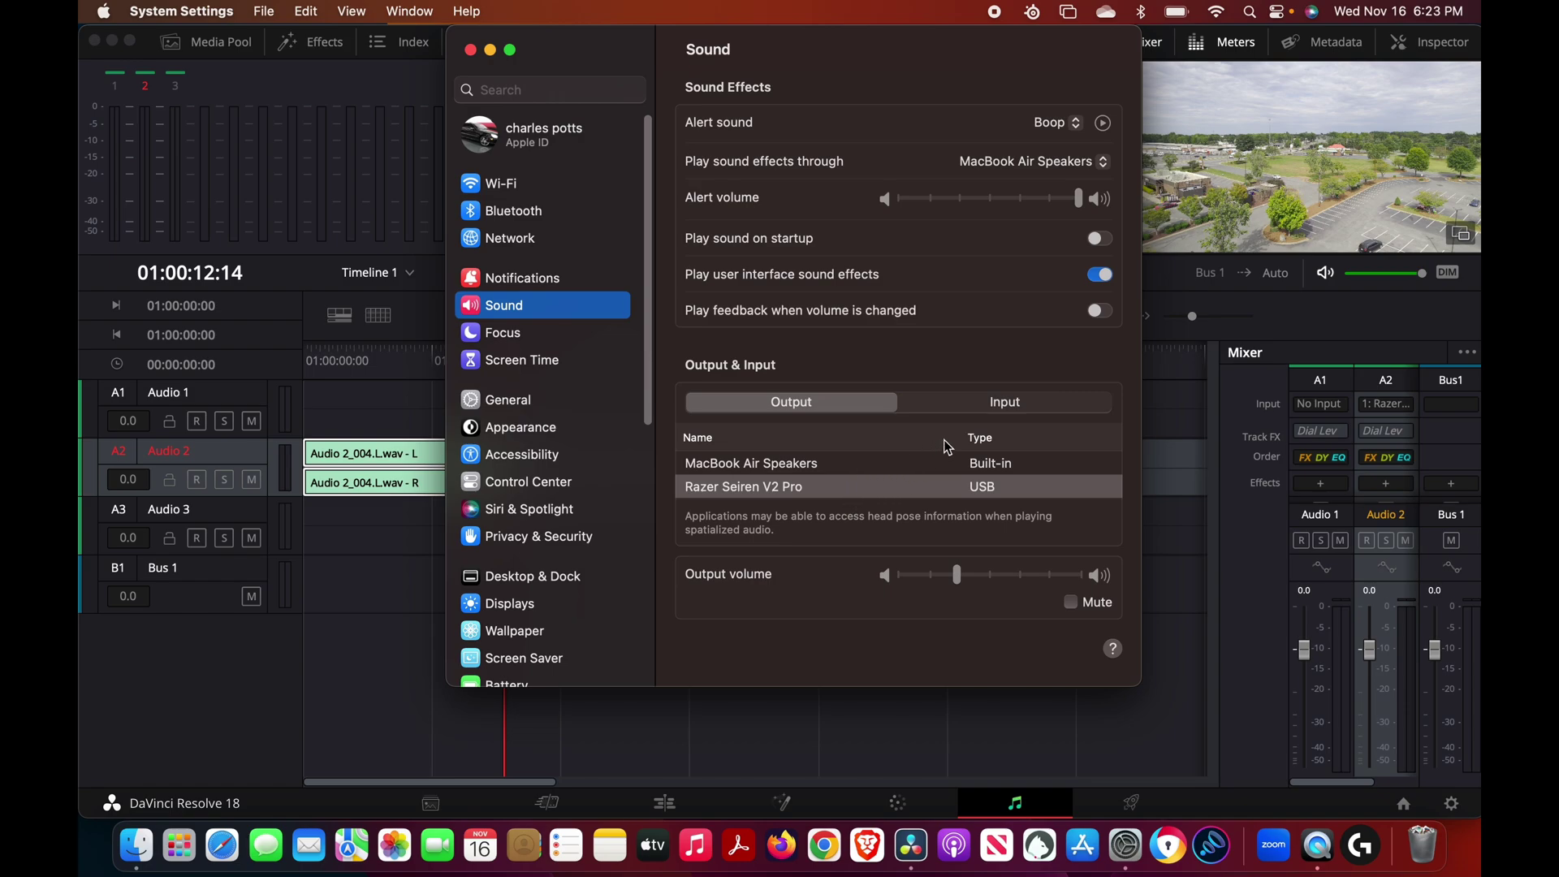
click(995, 406)
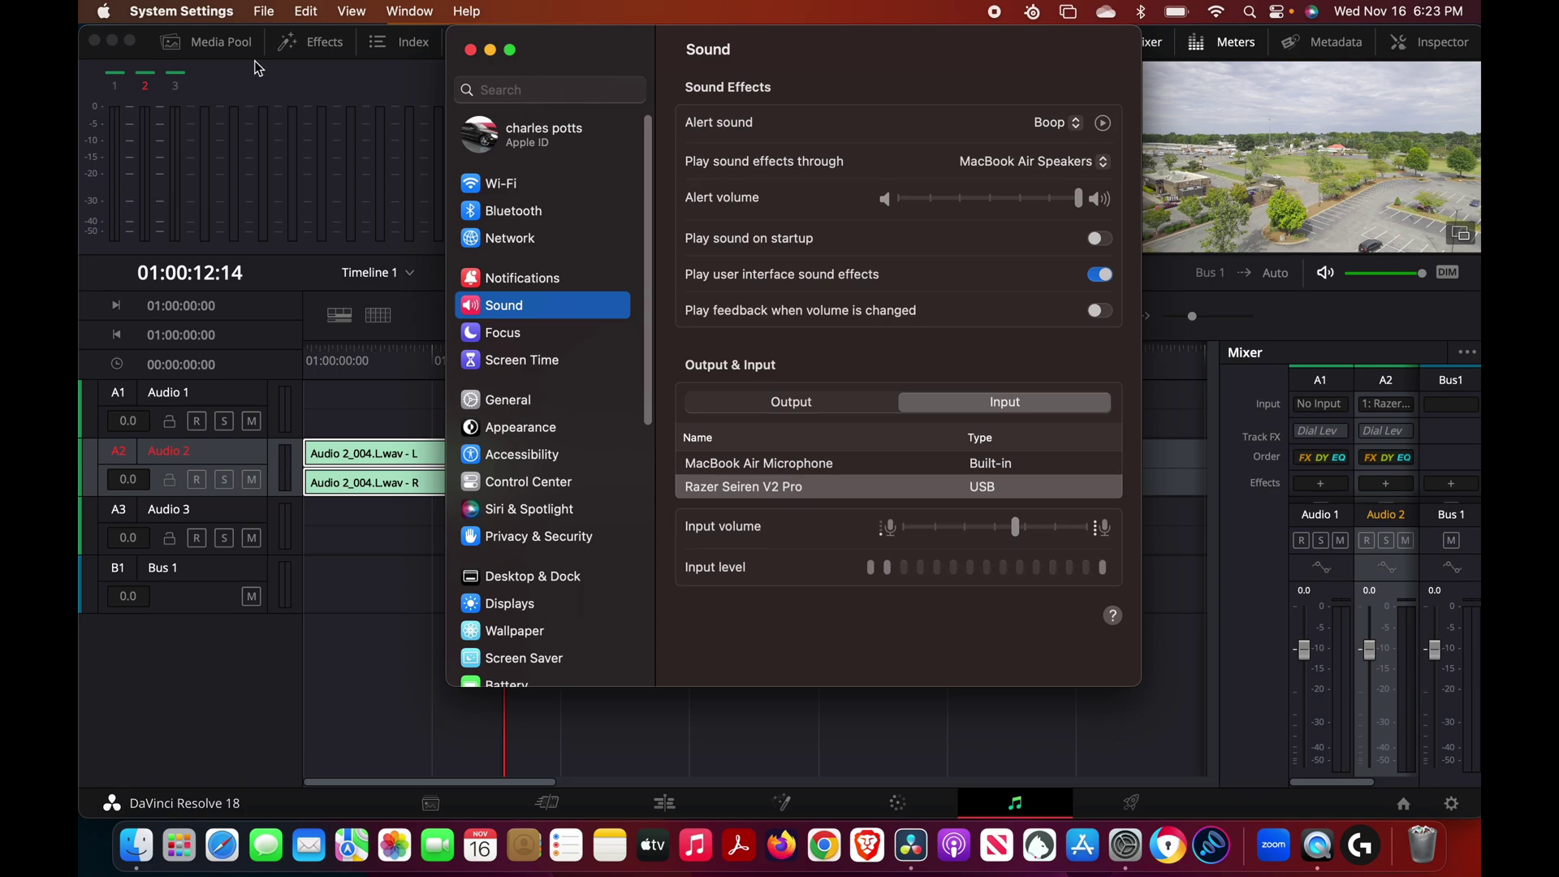
click(208, 15)
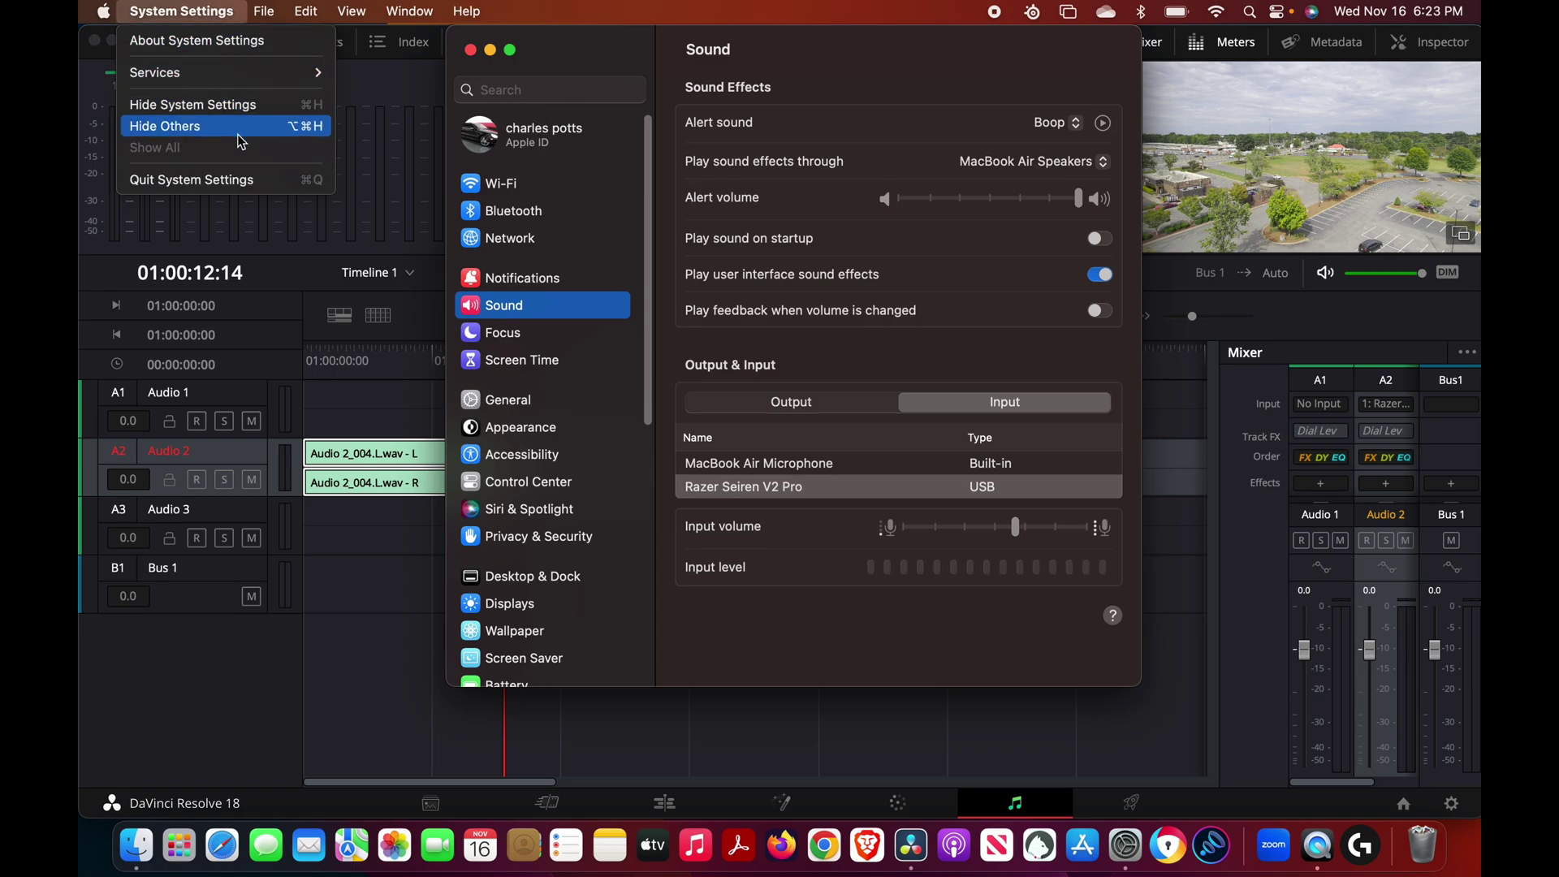
click(191, 179)
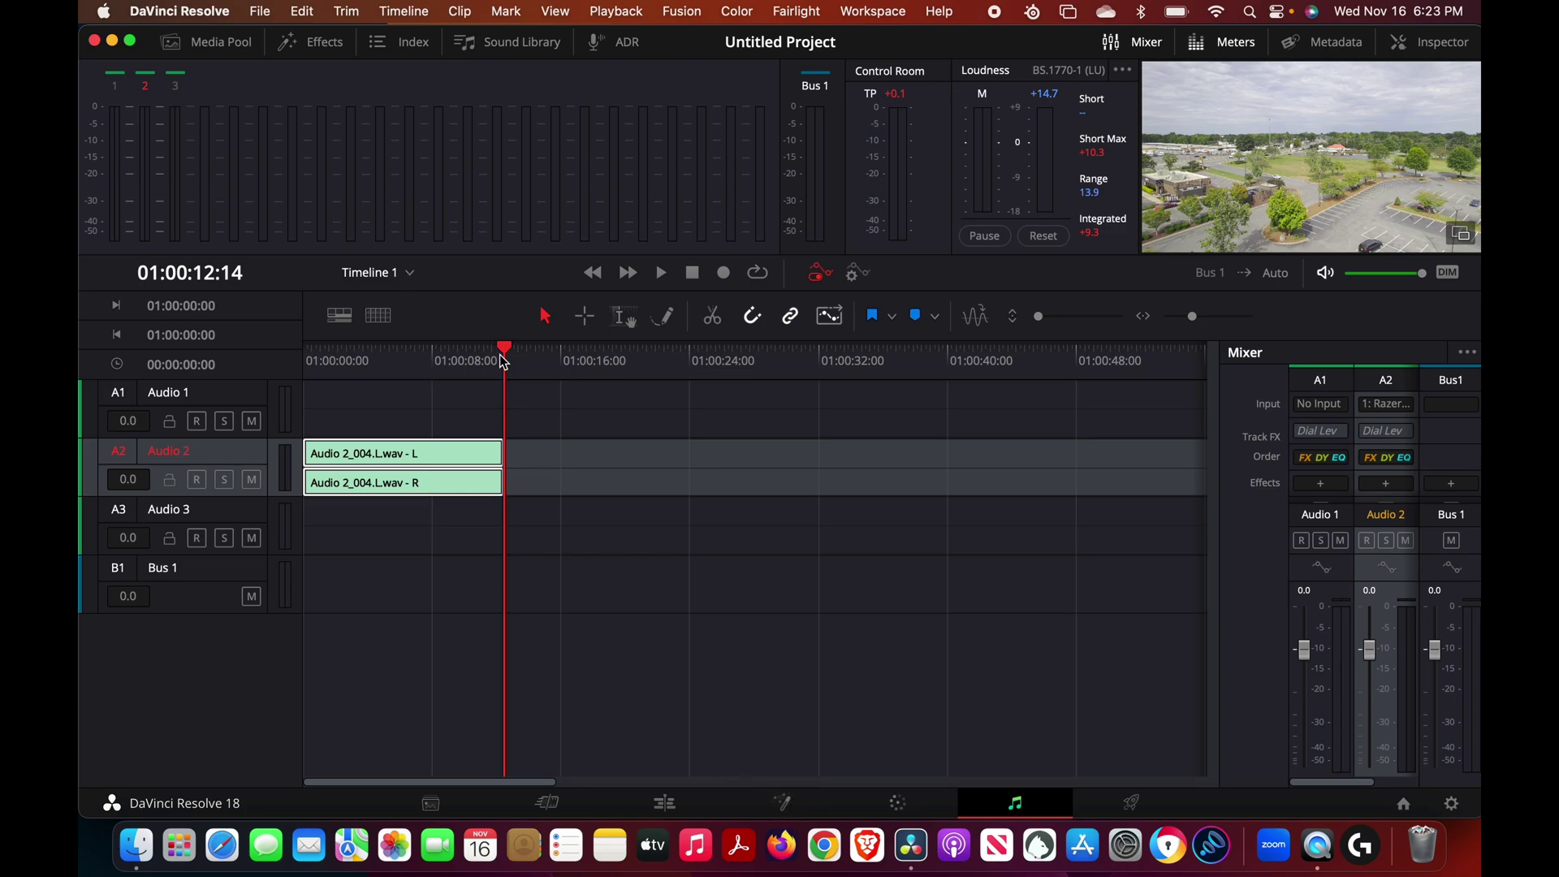
drag(503, 343, 268, 358)
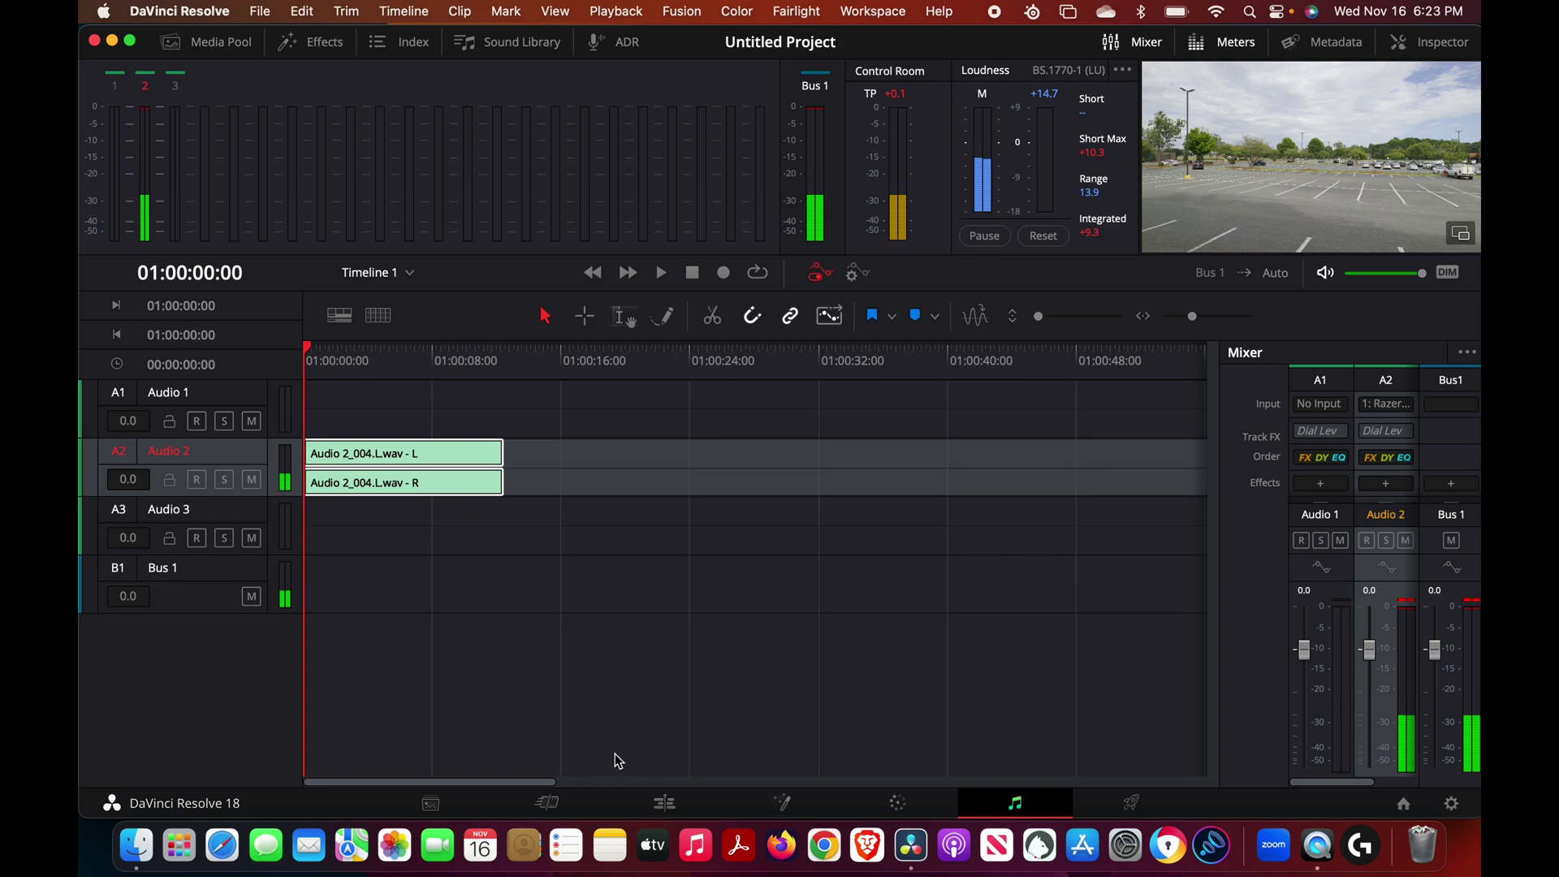
click(664, 274)
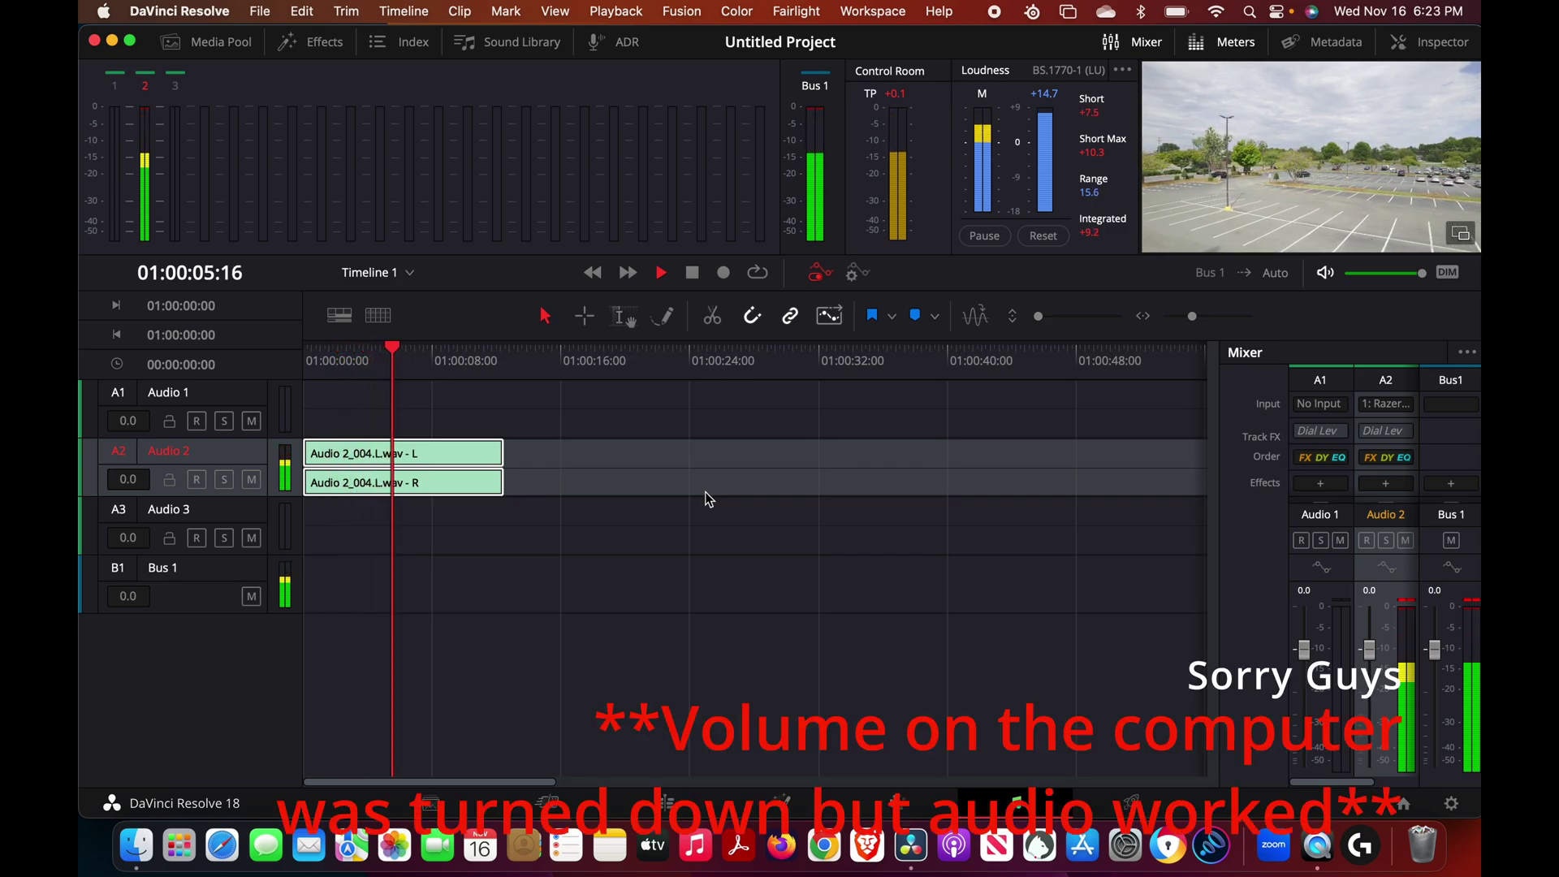
click(693, 275)
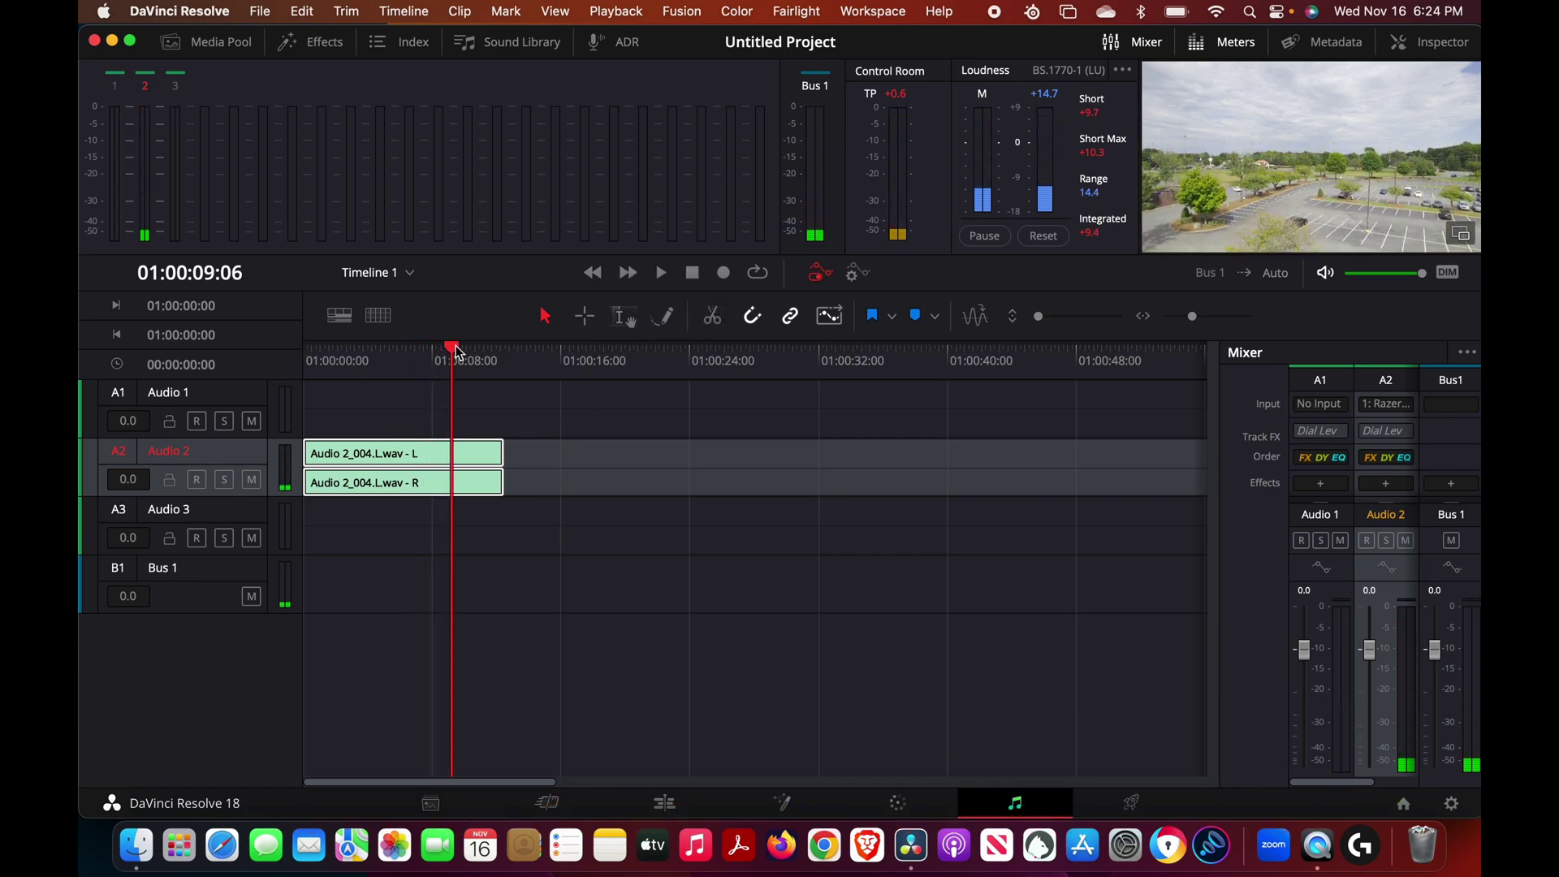
drag(457, 352, 304, 352)
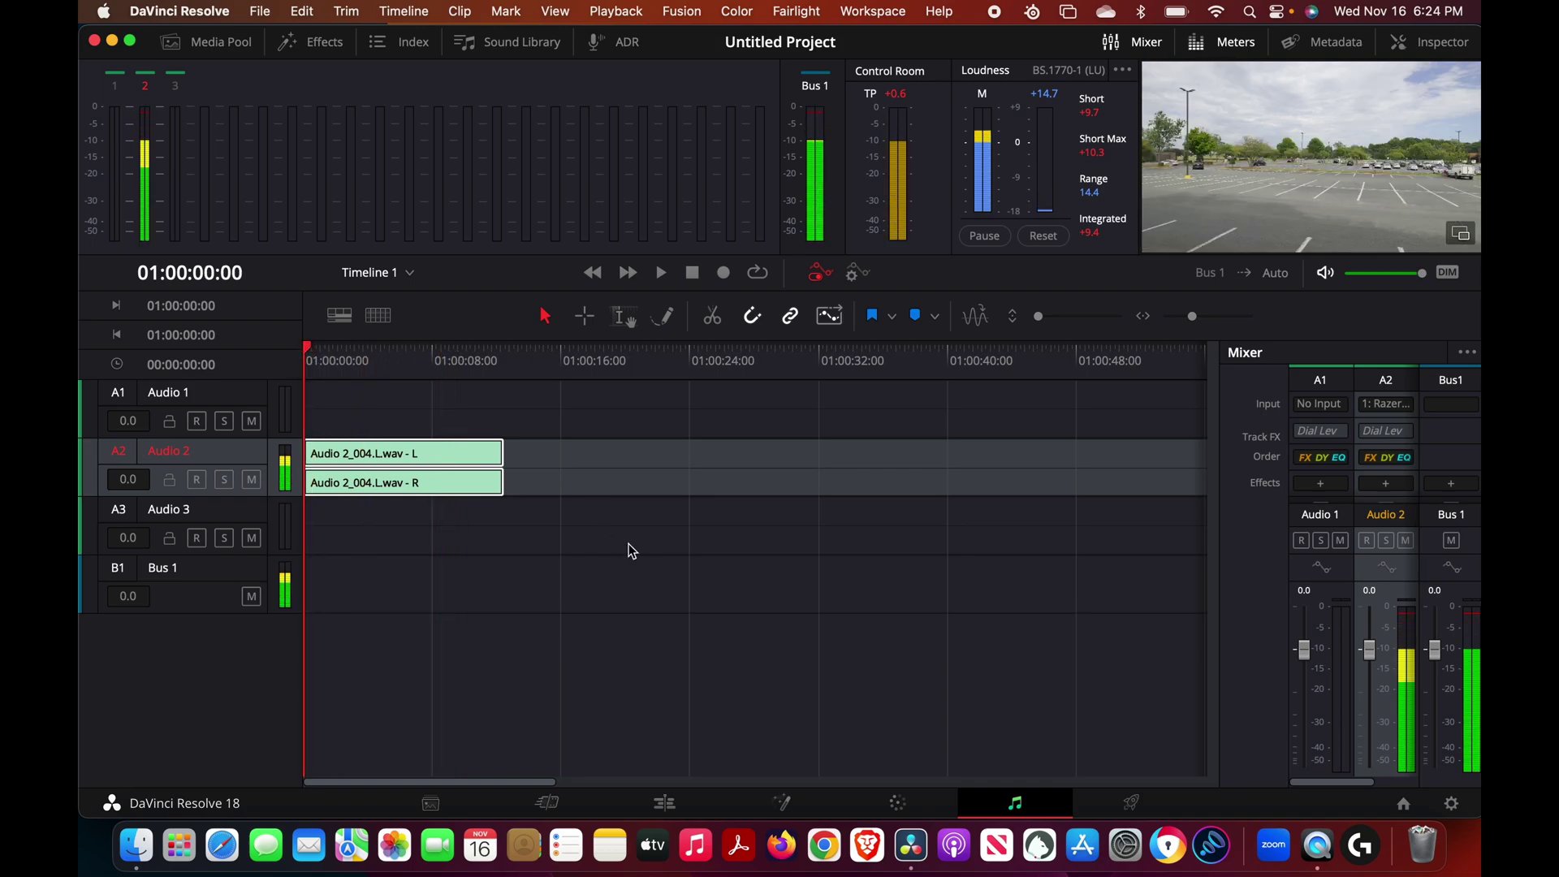
- Switch to the Edit page to see the Audio 2 recording on A2 beneath the drone clips
click(665, 803)
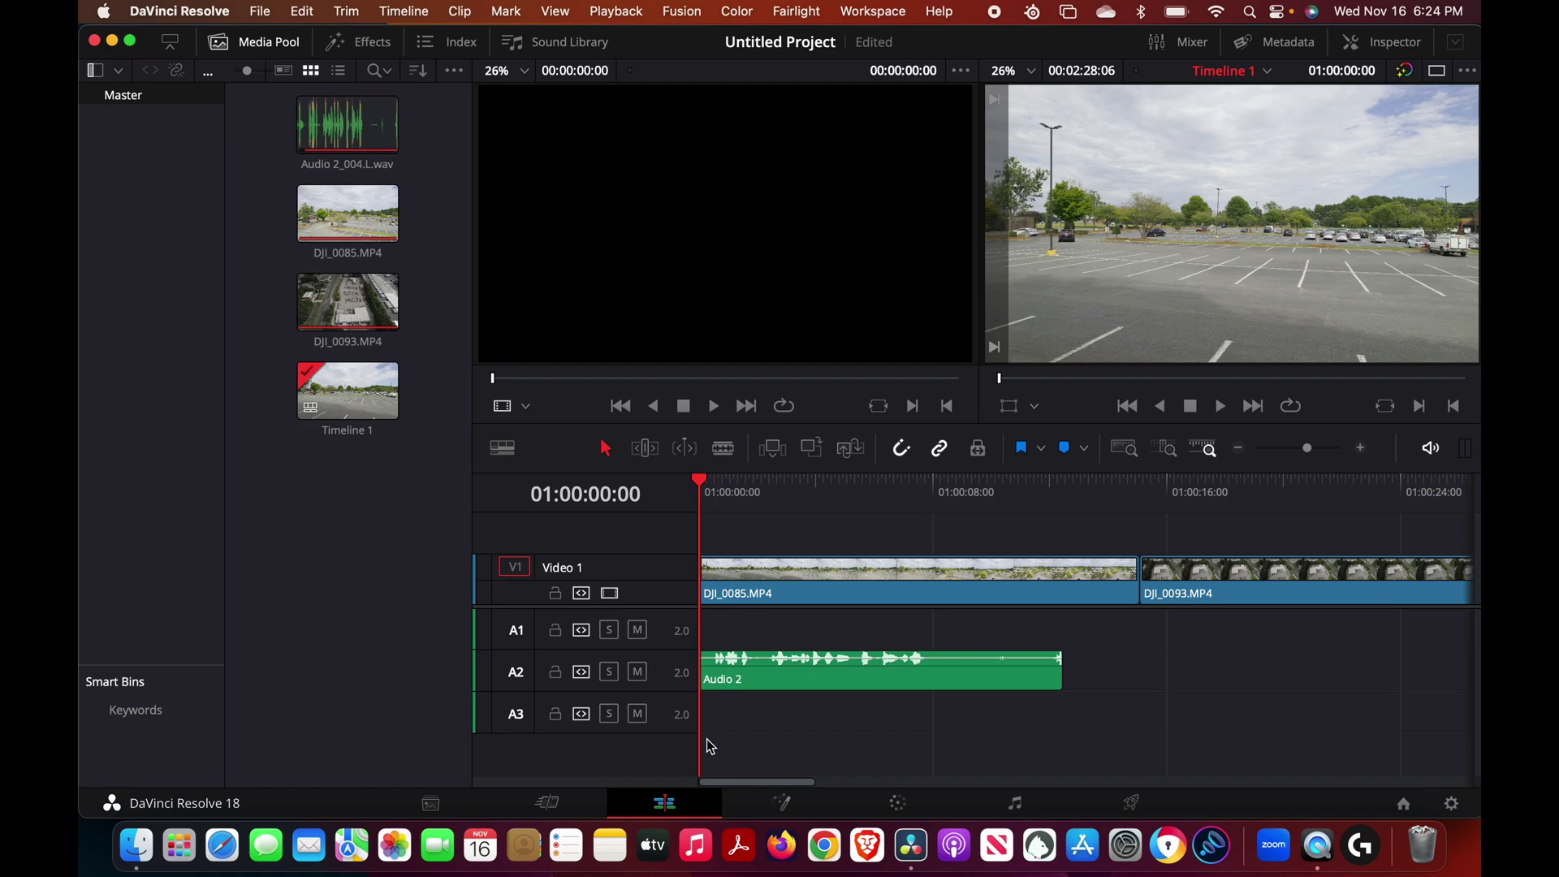